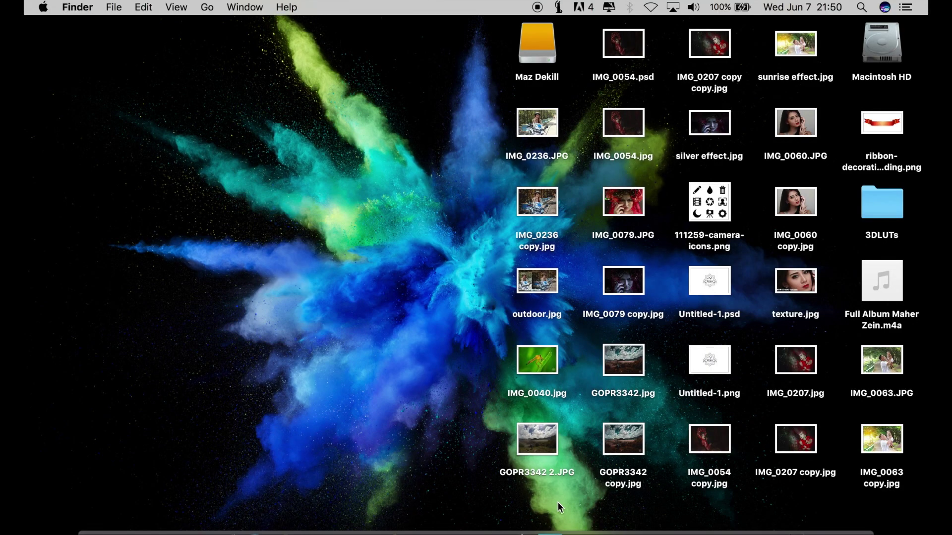
Launch Adobe Photoshop CC from its Dock icon
left_click(556, 518)
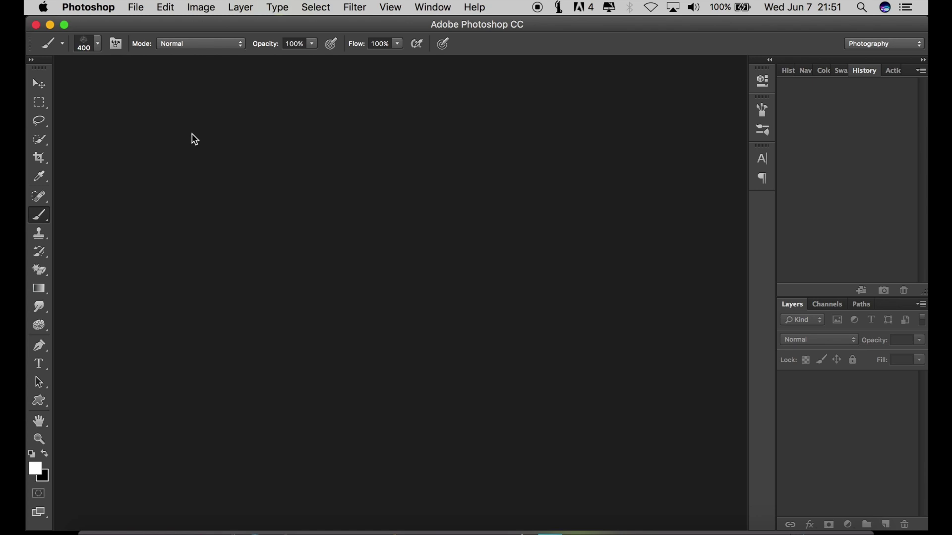
Open GOPR3342 2.JPG from the Desktop through File > Open
left_click(39, 83)
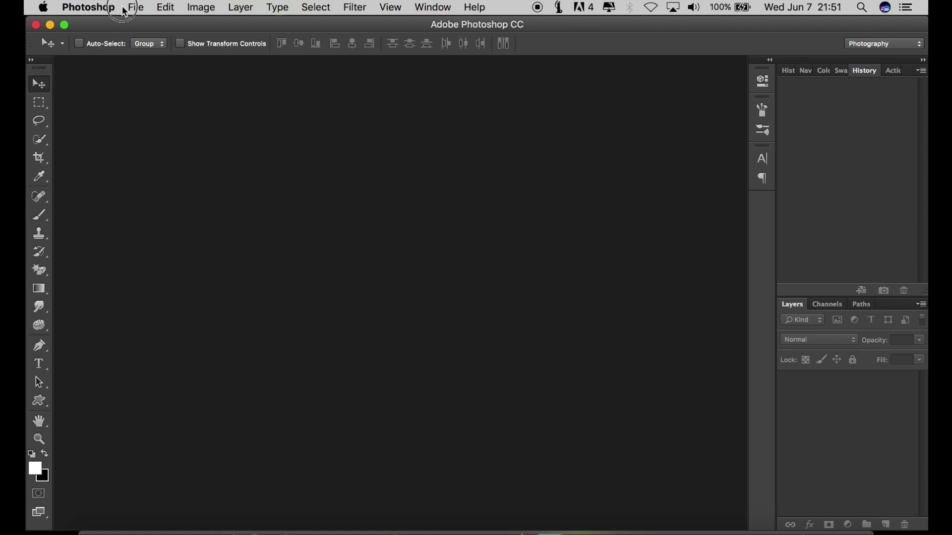
left_click(136, 7)
left_click(149, 36)
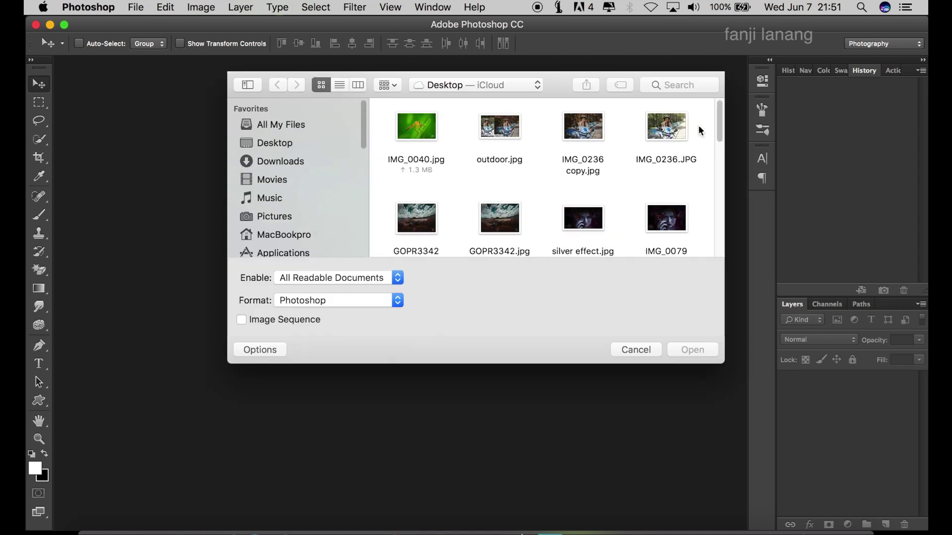
left_click_drag(719, 126, 722, 263)
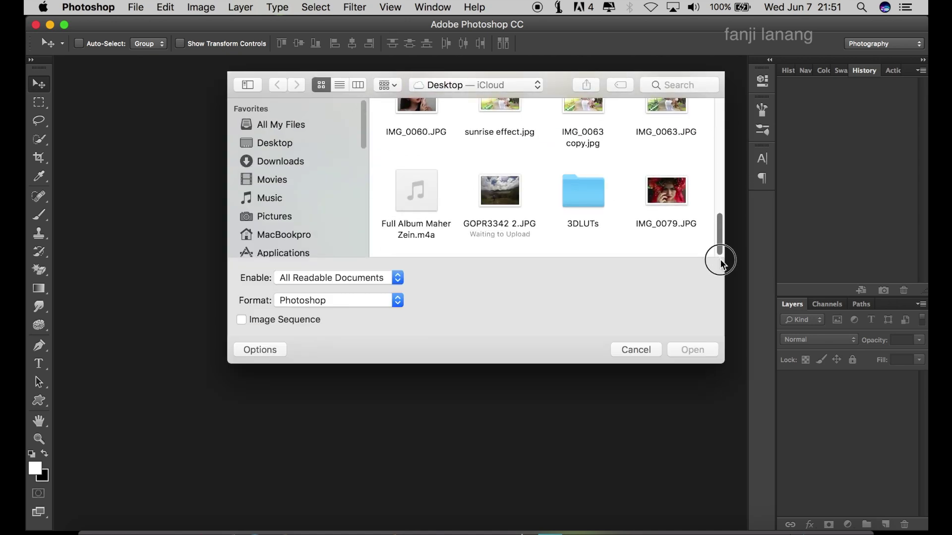
left_click(513, 184)
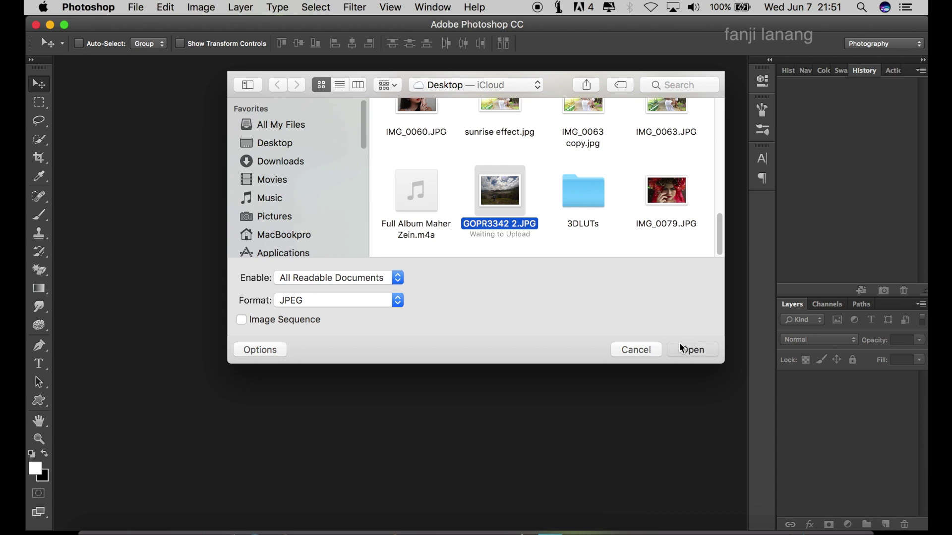
left_click(682, 349)
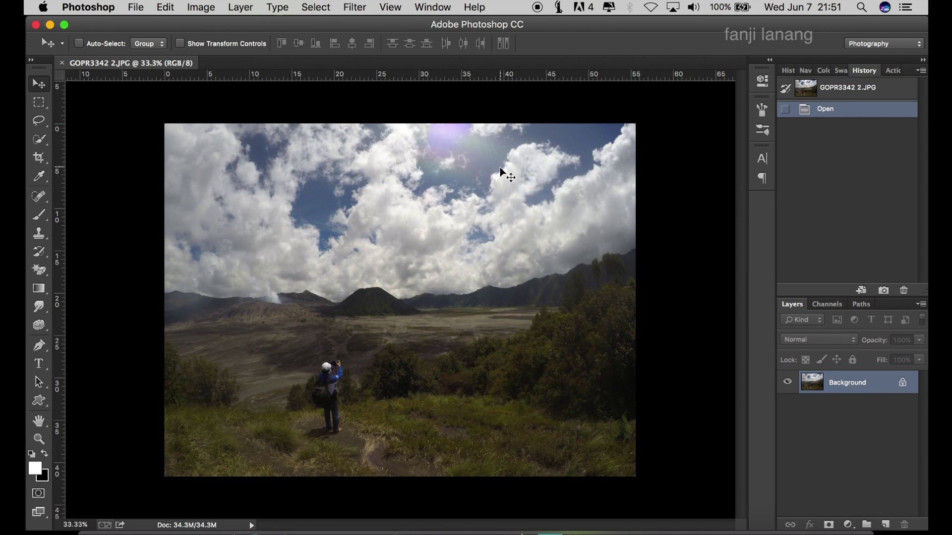
scroll(501, 171, "up", 1)
scroll(500, 174, "up", 1)
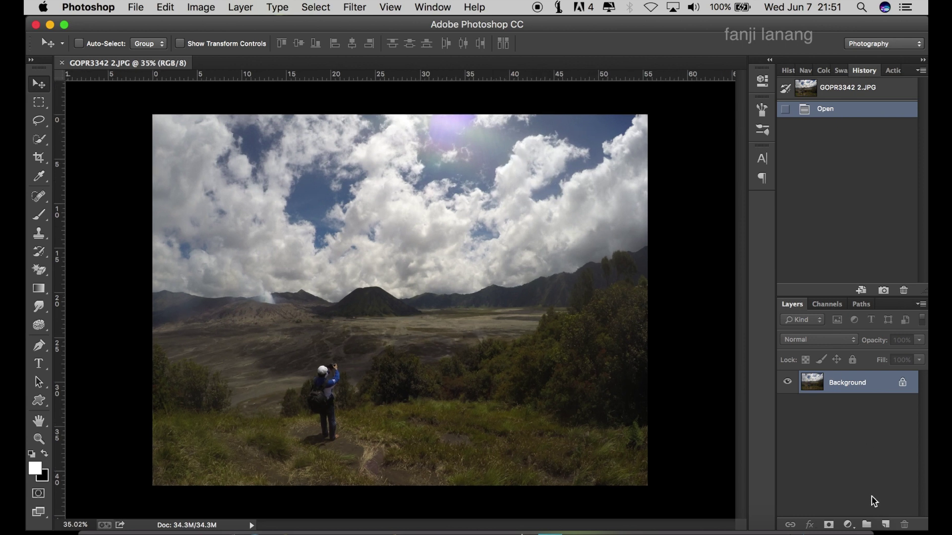
Create an empty Layer 1 above the Background photo layer
left_click(885, 525)
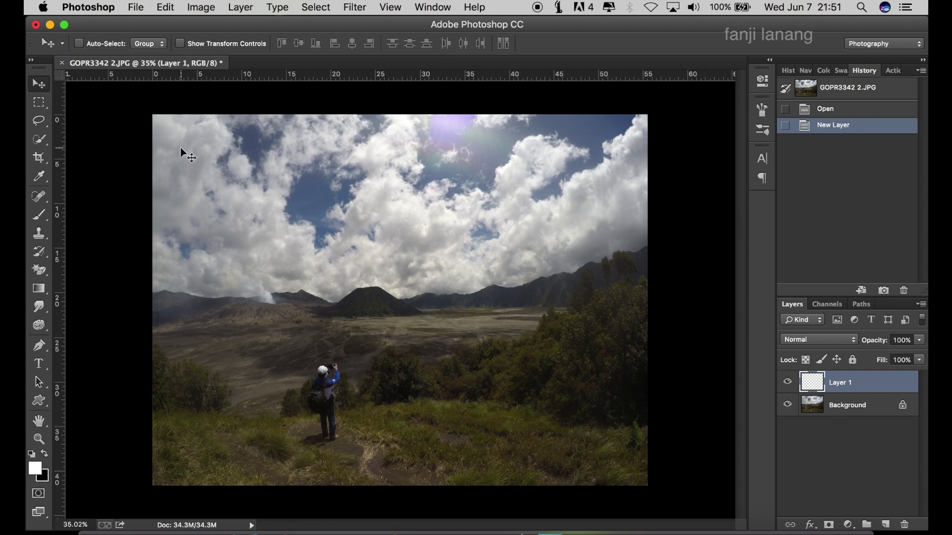
scroll(453, 101, "up", 1)
scroll(452, 101, "up", 2)
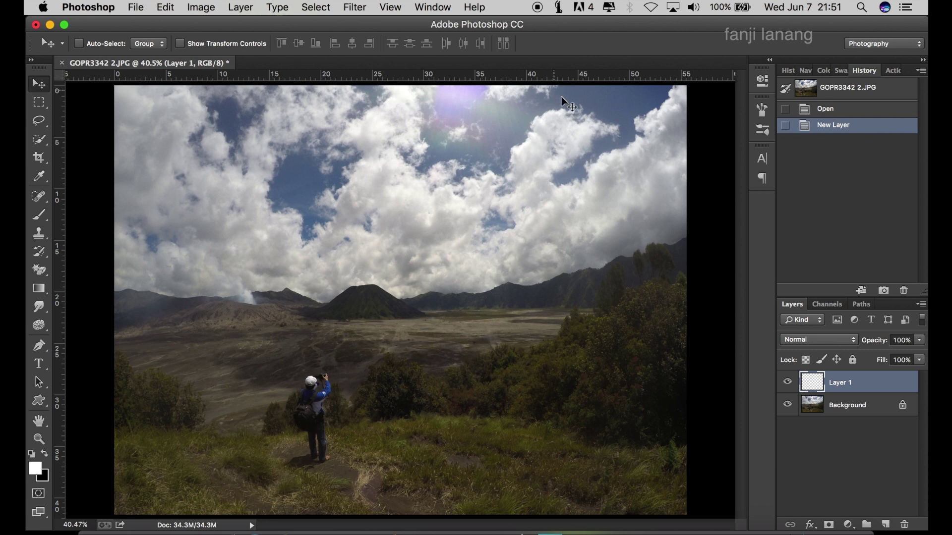
Select the Custom Shape Tool with the crescent moon preset shape
left_click(42, 219)
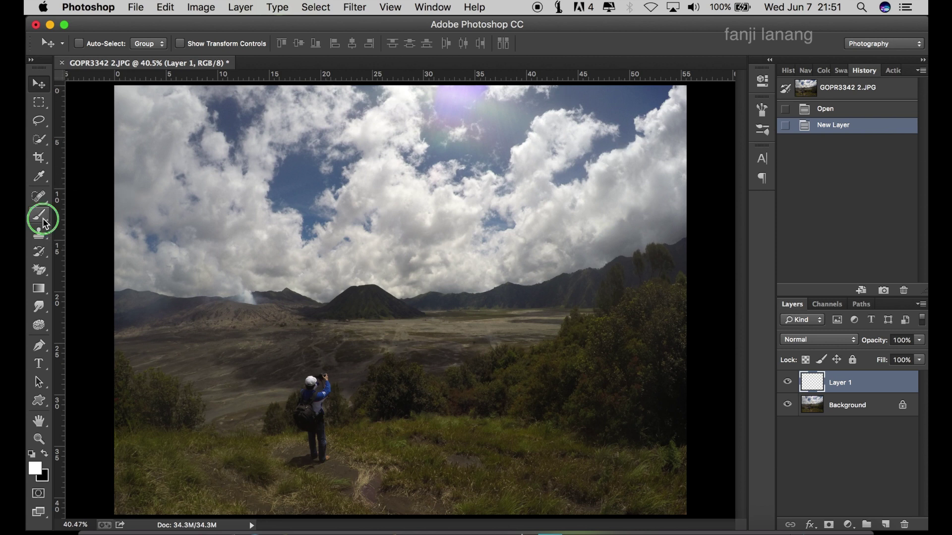
left_click(39, 401)
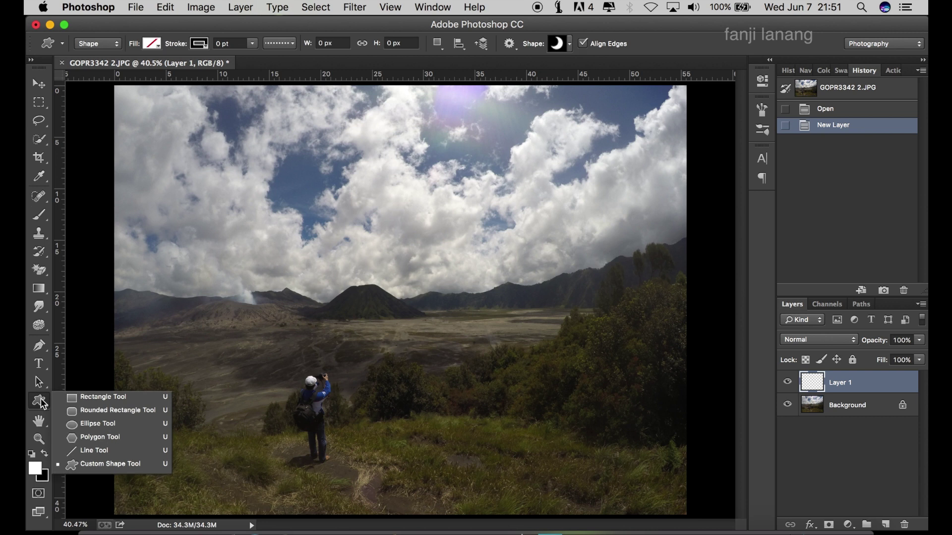
left_click(85, 464)
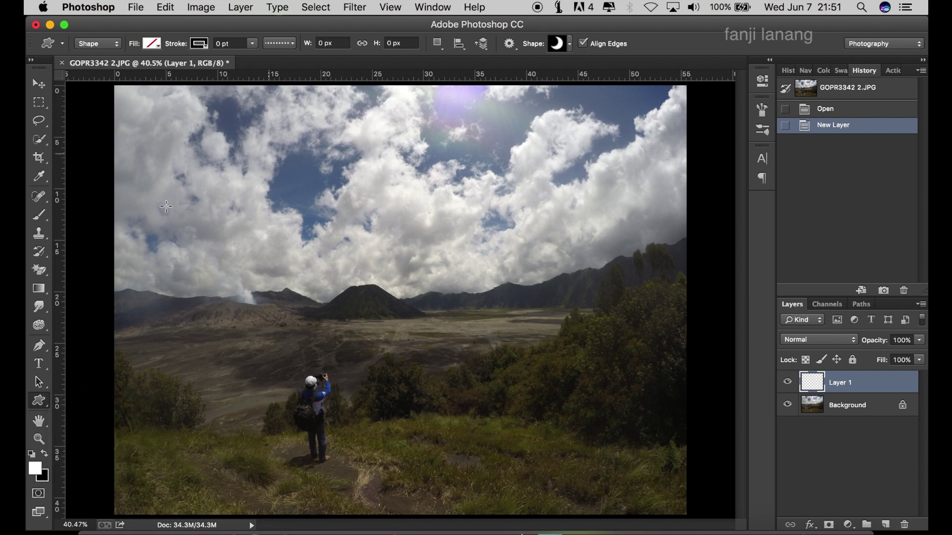
left_click(50, 406)
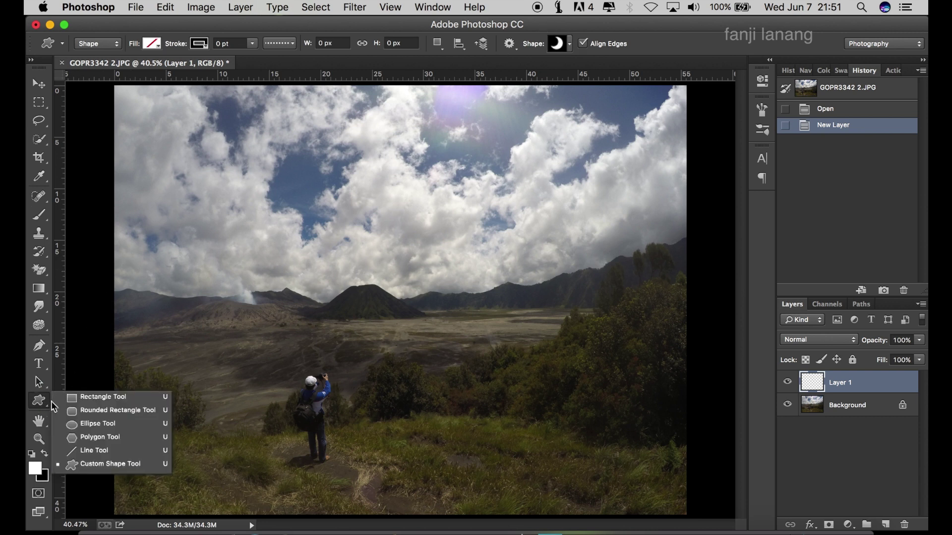
left_click(74, 461)
left_click(569, 45)
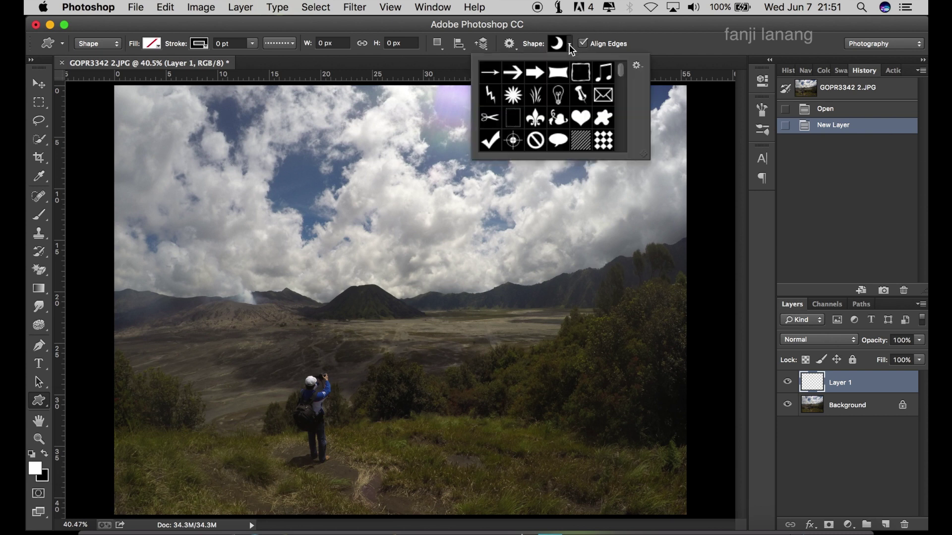
mouse_move(623, 75)
left_mouse_down()
mouse_move(623, 140)
mouse_move(622, 121)
left_mouse_up()
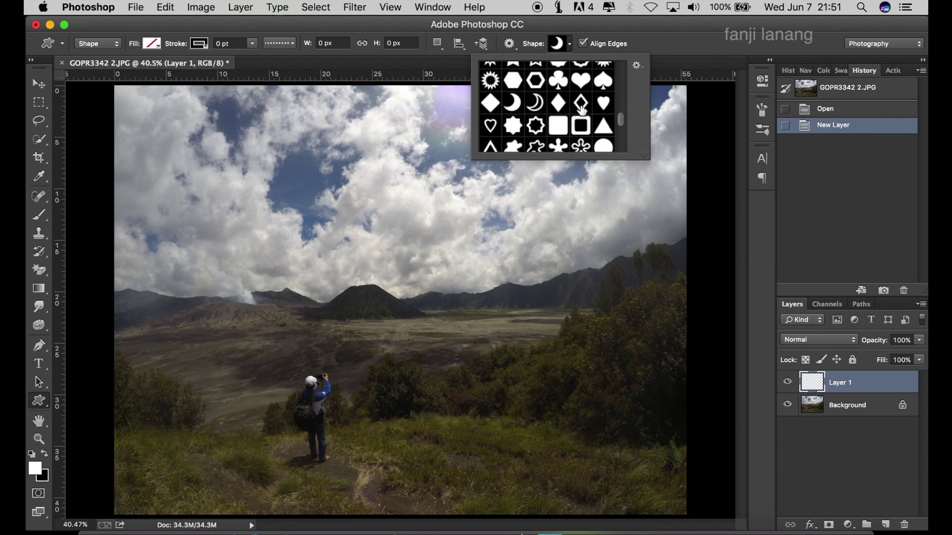
left_click(704, 44)
Set the shape's fill and stroke to white with a solid stroke line
left_click(151, 44)
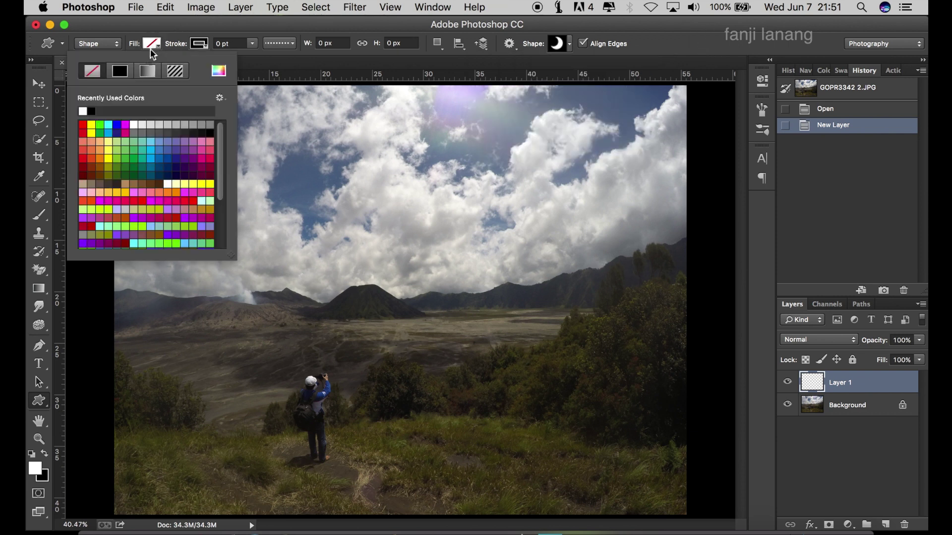
left_click(86, 112)
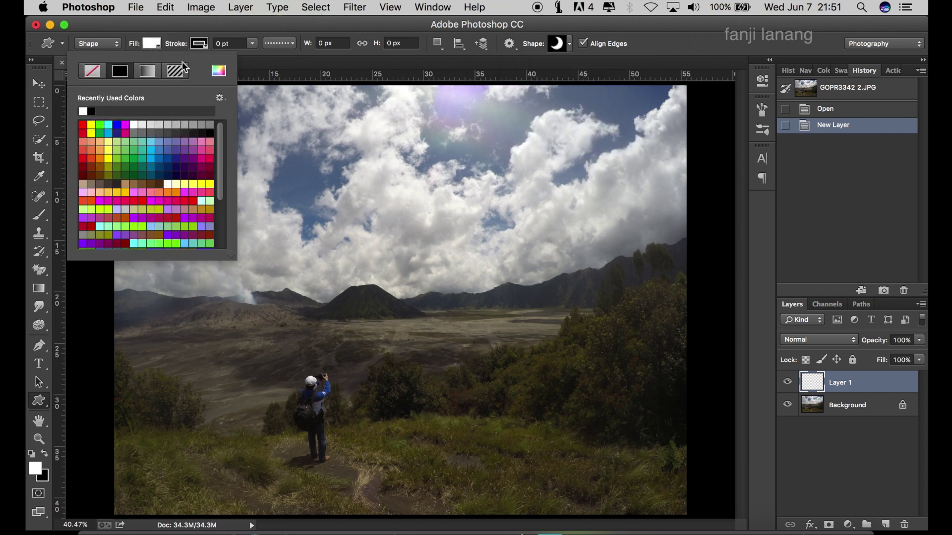
left_click(201, 45)
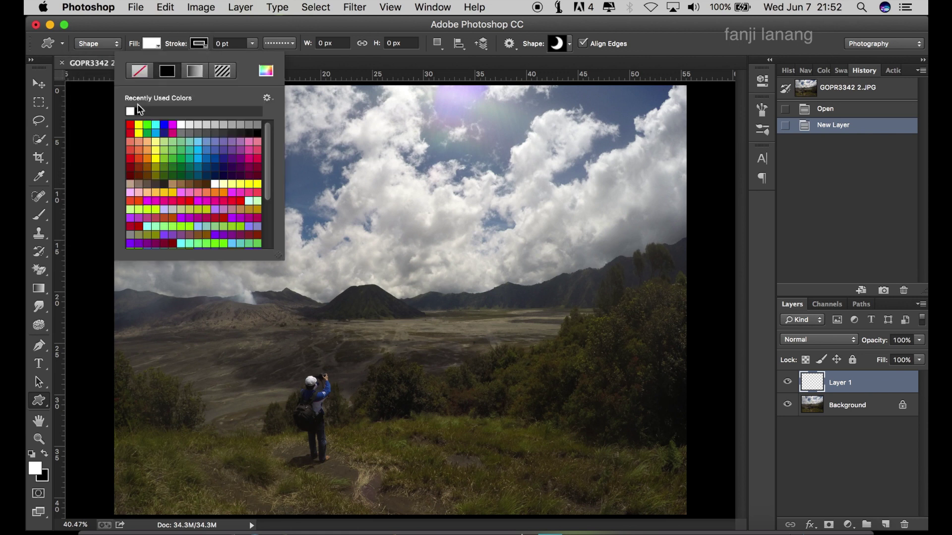
left_click(132, 111)
left_click(275, 45)
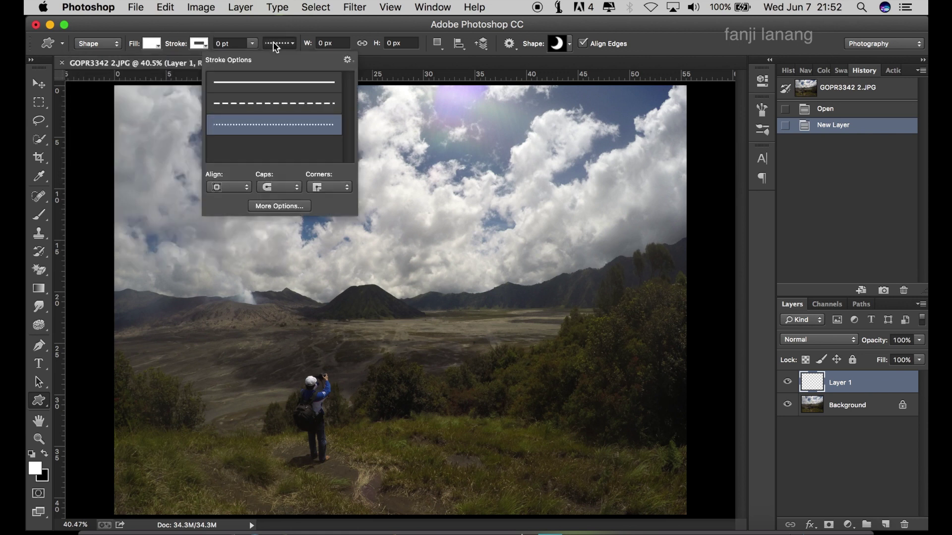
left_click(268, 83)
left_click(645, 44)
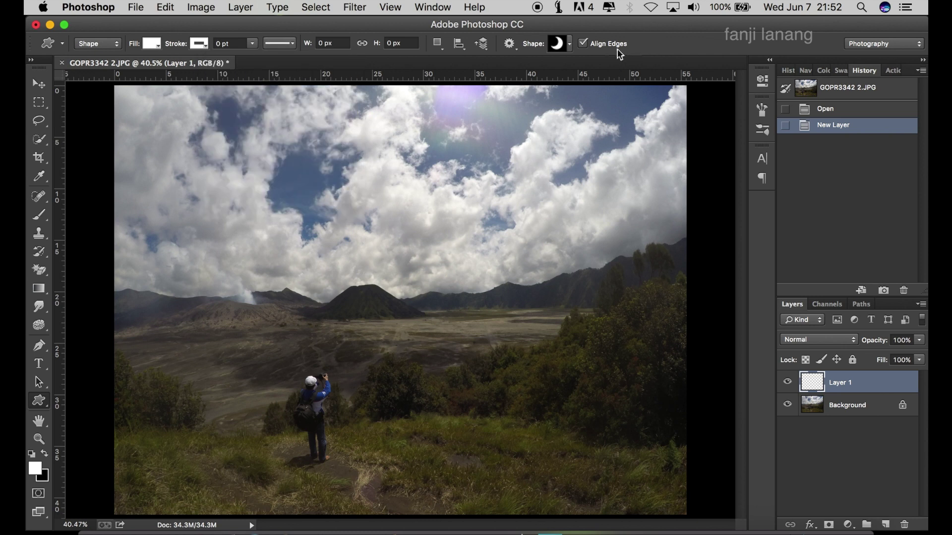
scroll(462, 111, "up", 1)
scroll(462, 111, "up", 1)
scroll(461, 111, "up", 1)
Drag out a crescent moon about 5.03 by 5.58 in among the clouds
mouse_move(461, 146)
left_mouse_down()
mouse_move(481, 178)
mouse_move(515, 205)
left_mouse_up()
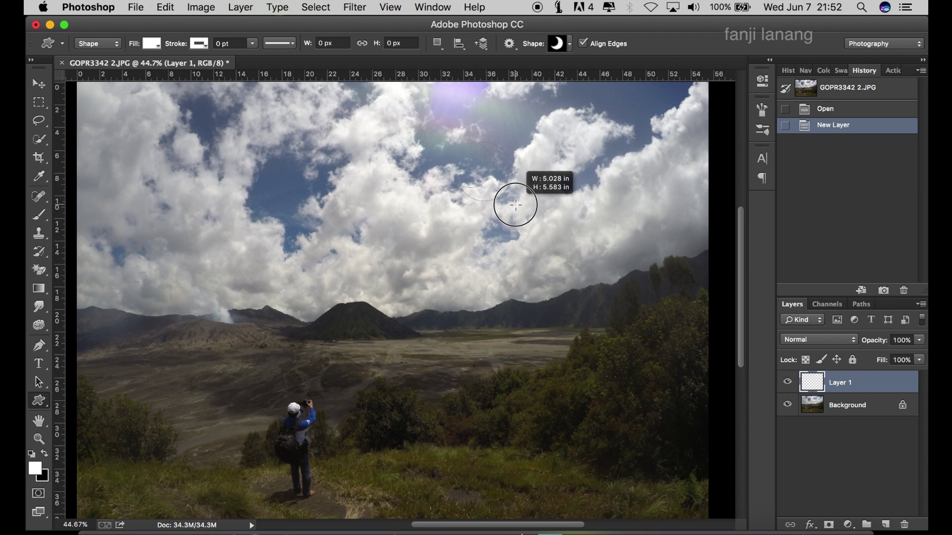
left_click_drag(516, 204, 516, 204)
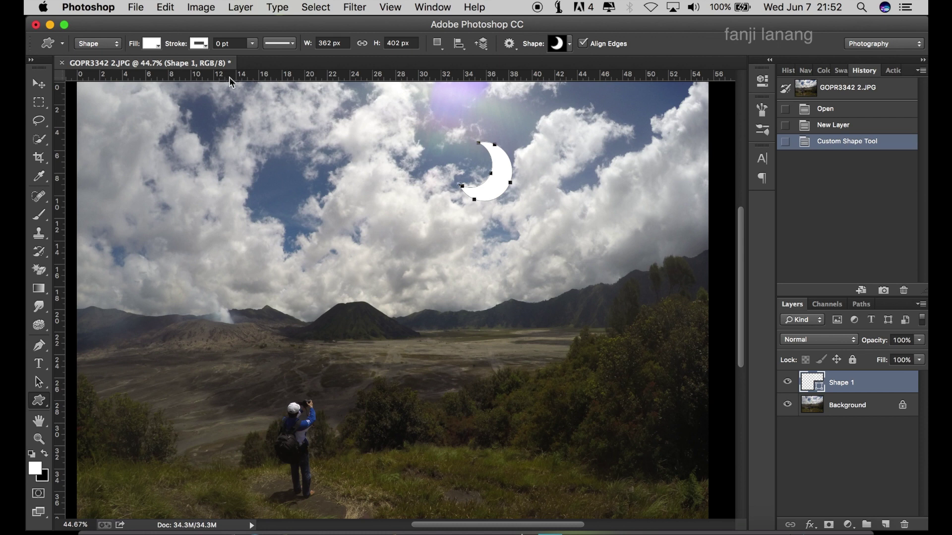
Move the crescent moon higher into the sky with the Move tool
left_click(47, 85)
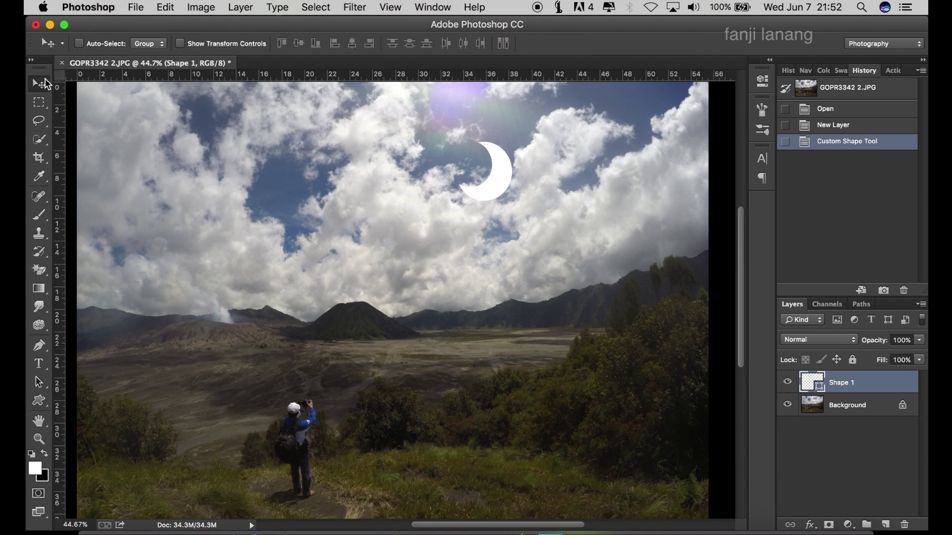
left_click_drag(496, 179, 491, 136)
scroll(540, 148, "down", 5)
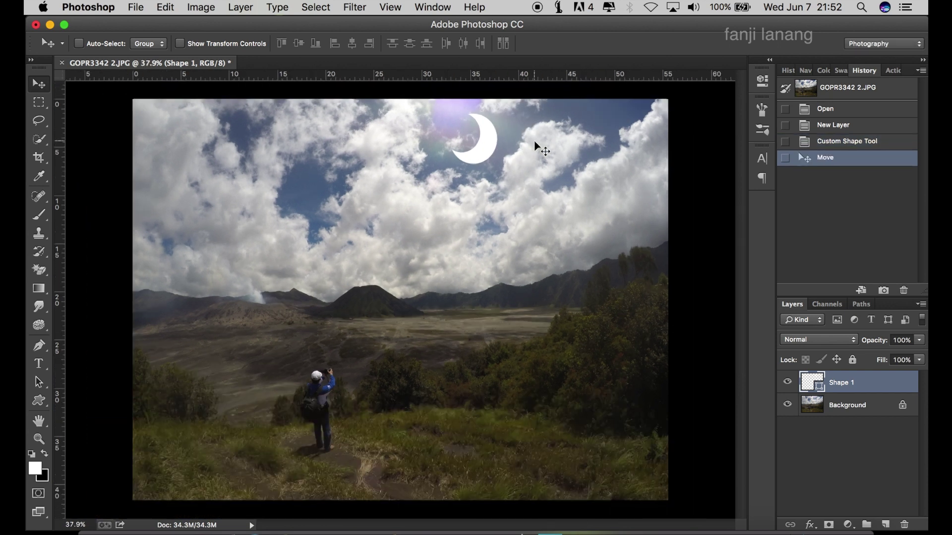
scroll(528, 128, "up", 2)
scroll(514, 110, "up", 2)
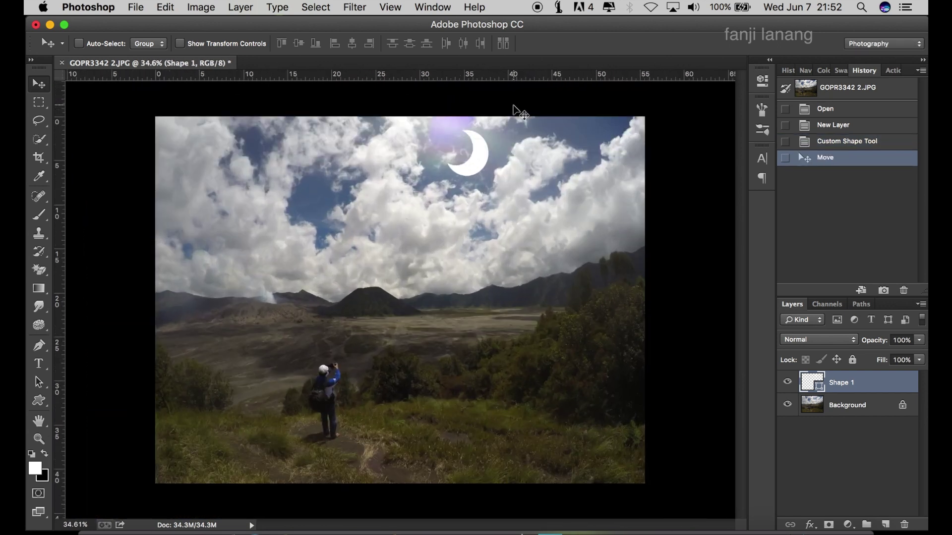
scroll(511, 112, "up", 2)
scroll(521, 128, "up", 2)
left_click_drag(521, 127, 522, 170)
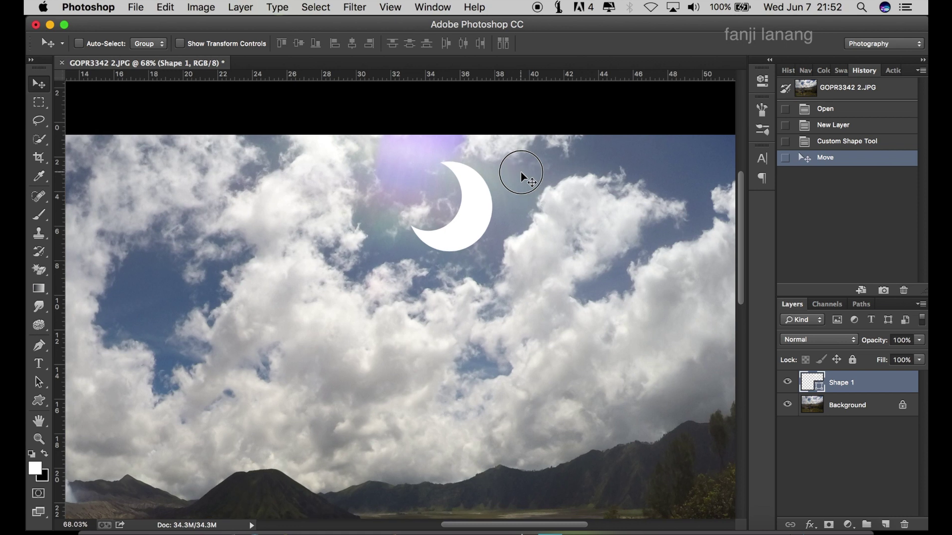
left_click_drag(474, 203, 367, 124)
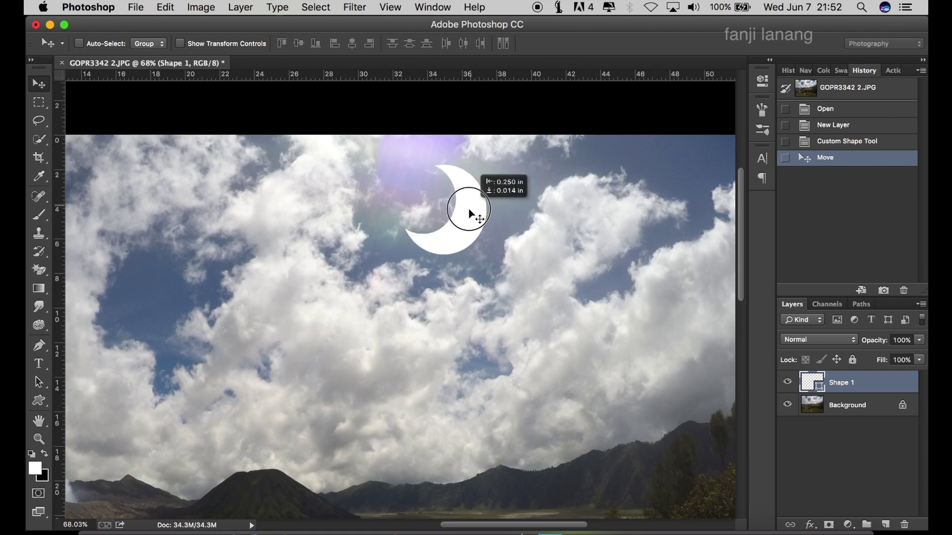
Free-transform the moon down to about 94% size and commit
left_click(243, 43)
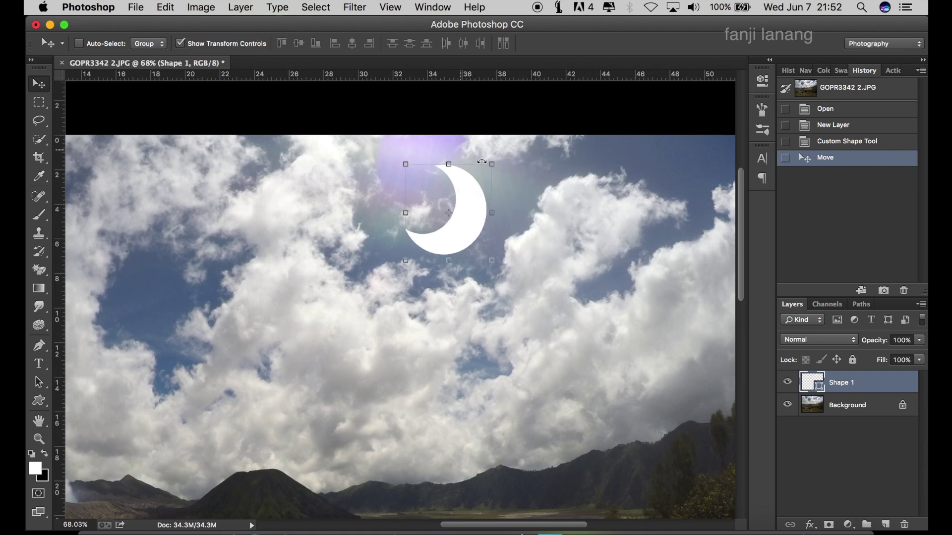
key("super+t")
mouse_move(492, 164)
left_mouse_down()
mouse_move(475, 197)
mouse_move(450, 196)
left_mouse_up()
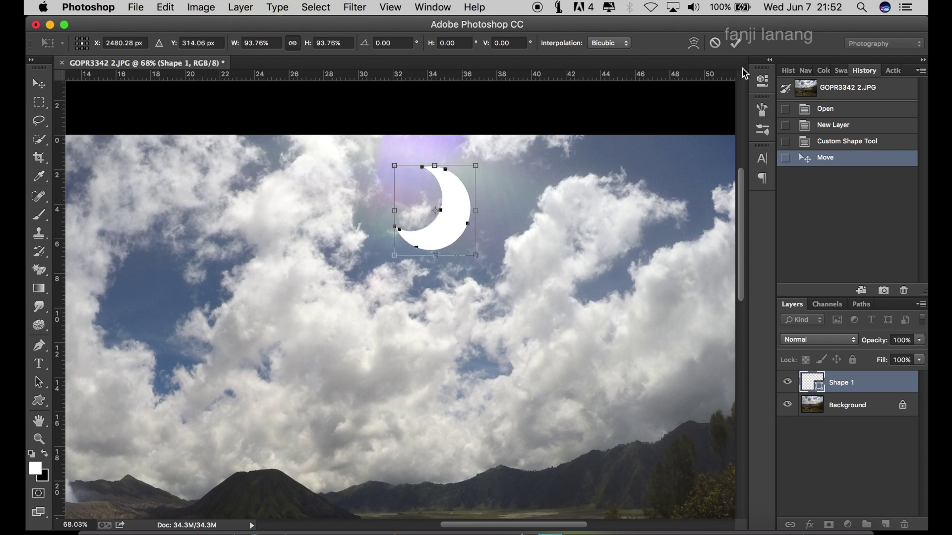
left_click(736, 43)
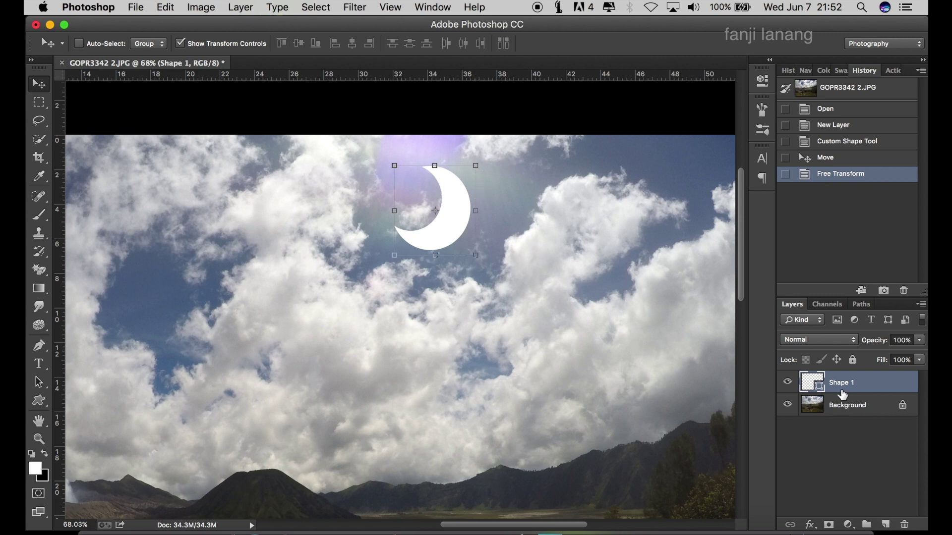
Rasterize the Shape 1 moon layer from its context menu
right_click(842, 394)
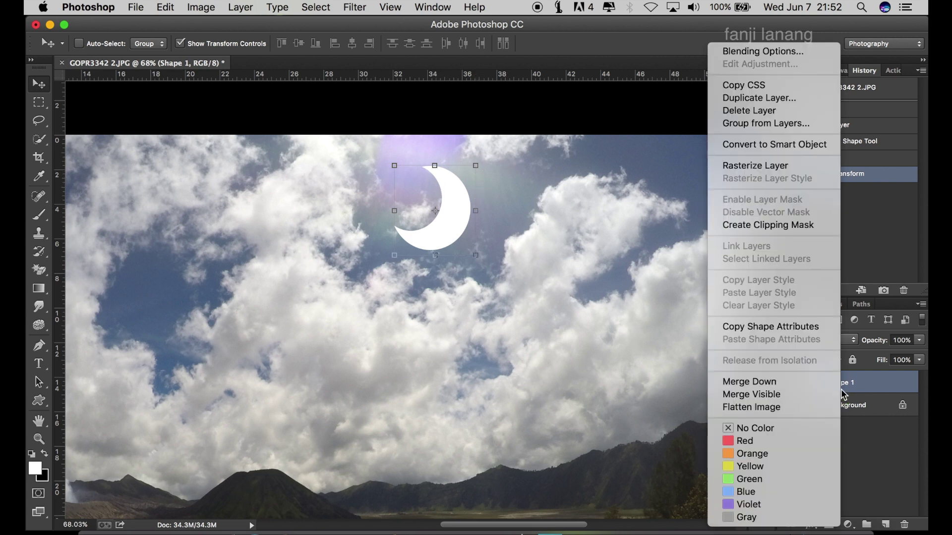
left_click(773, 169)
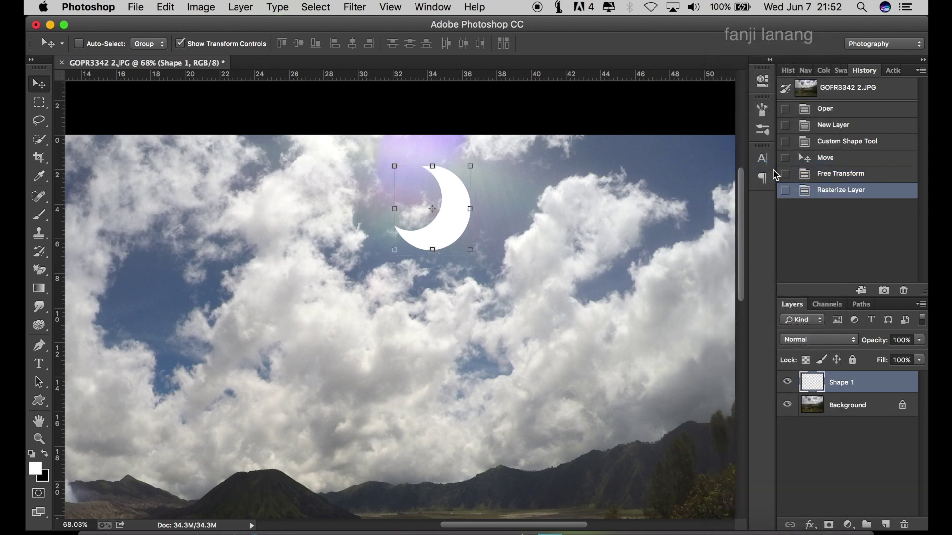
right_click(838, 389)
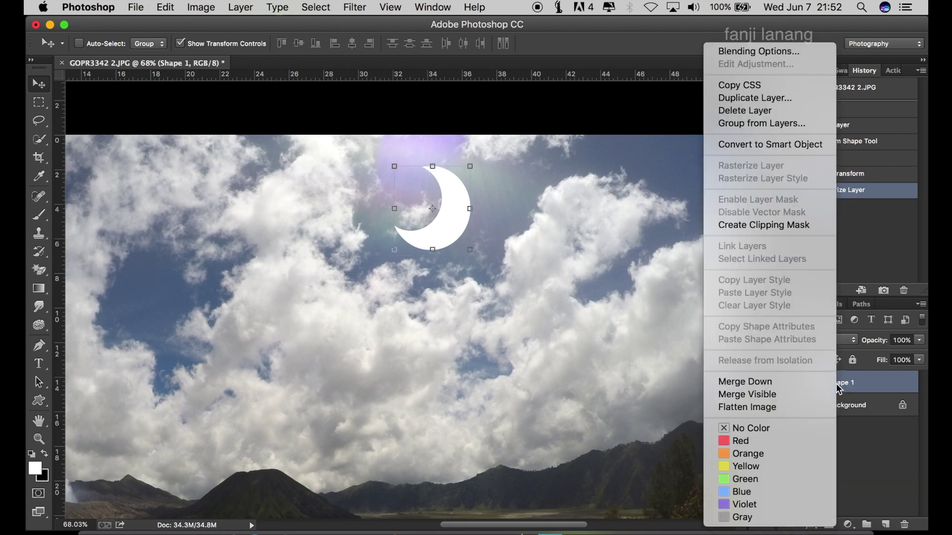
Add an Outer Glow to the moon: Screen, 75% opacity, 0 spread, 49 px size
left_click(735, 51)
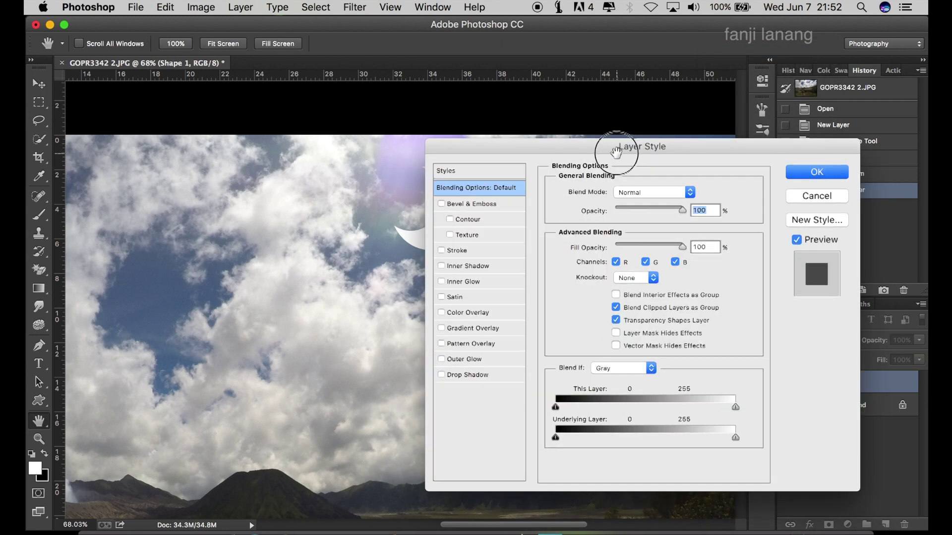
left_click_drag(622, 144, 712, 114)
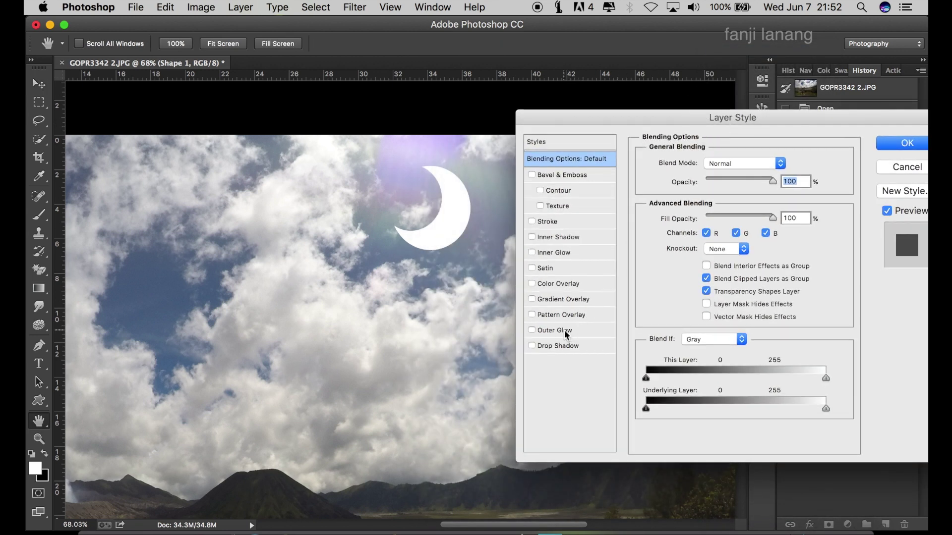
left_click(566, 336)
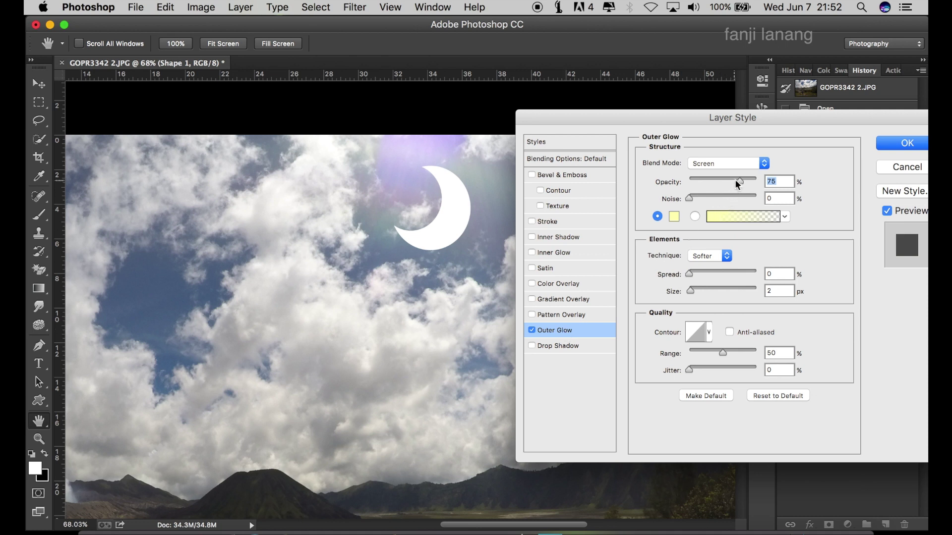
left_click(692, 274)
left_click(695, 292)
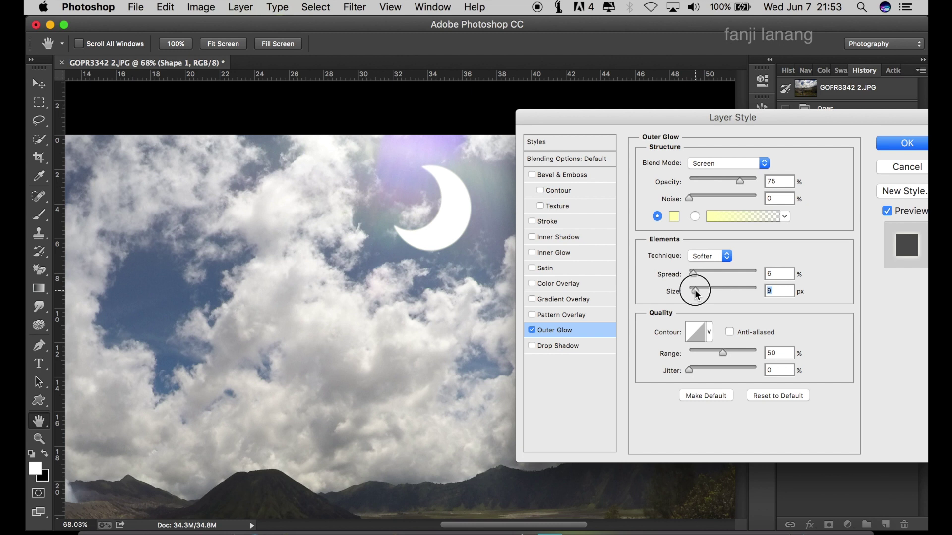
mouse_move(696, 293)
left_mouse_down()
mouse_move(713, 273)
mouse_move(657, 275)
mouse_move(706, 294)
left_mouse_up()
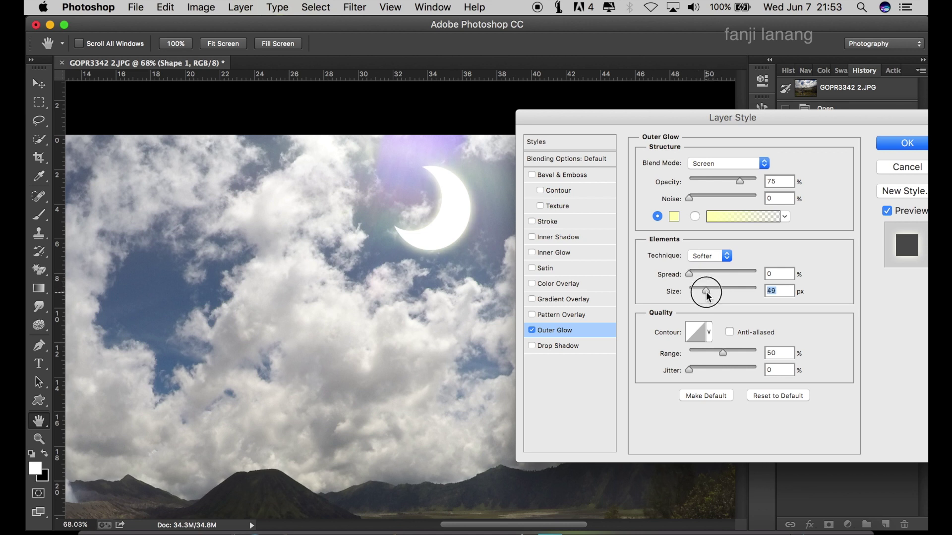
left_click_drag(825, 124, 745, 125)
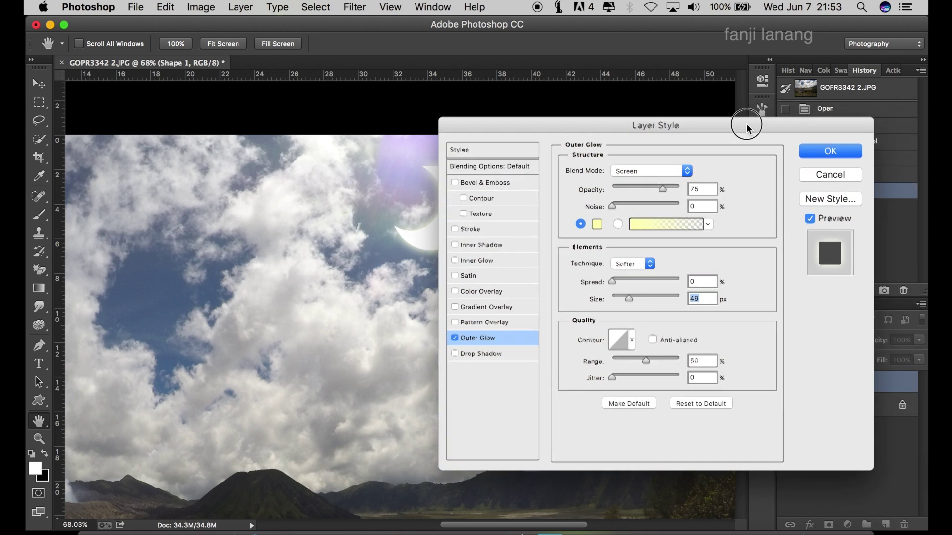
left_click(828, 147)
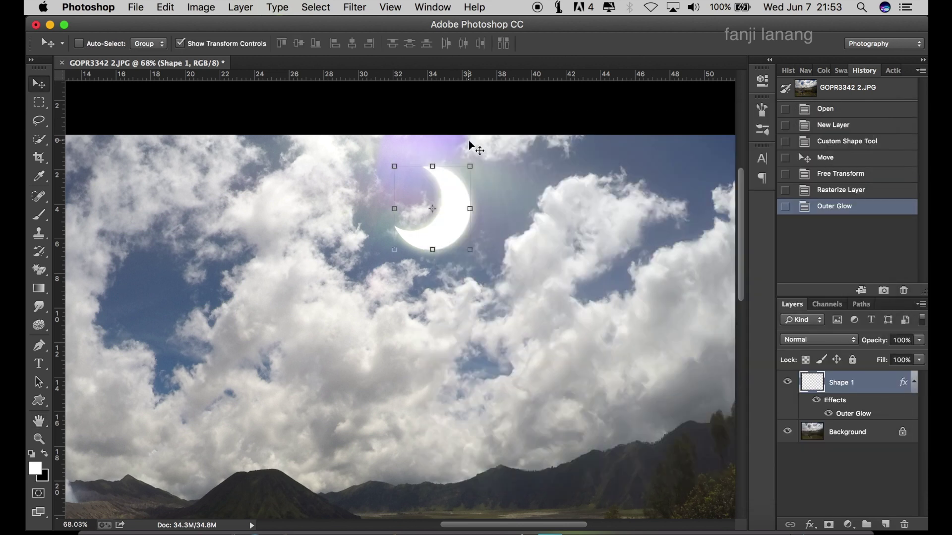
Create a new empty Layer 1 above the moon's Shape 1 layer
scroll(470, 144, "down", 5)
scroll(495, 129, "up", 2)
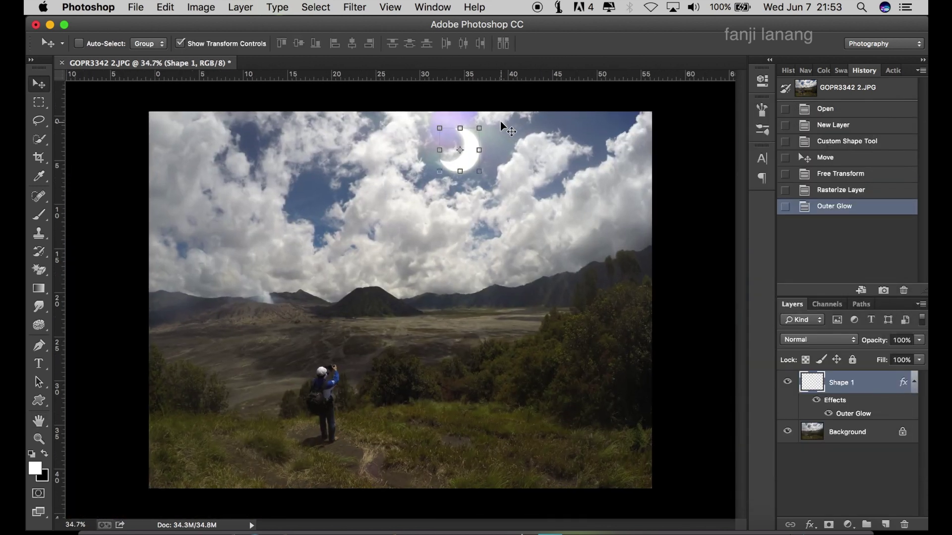
scroll(498, 124, "up", 2)
scroll(499, 123, "up", 2)
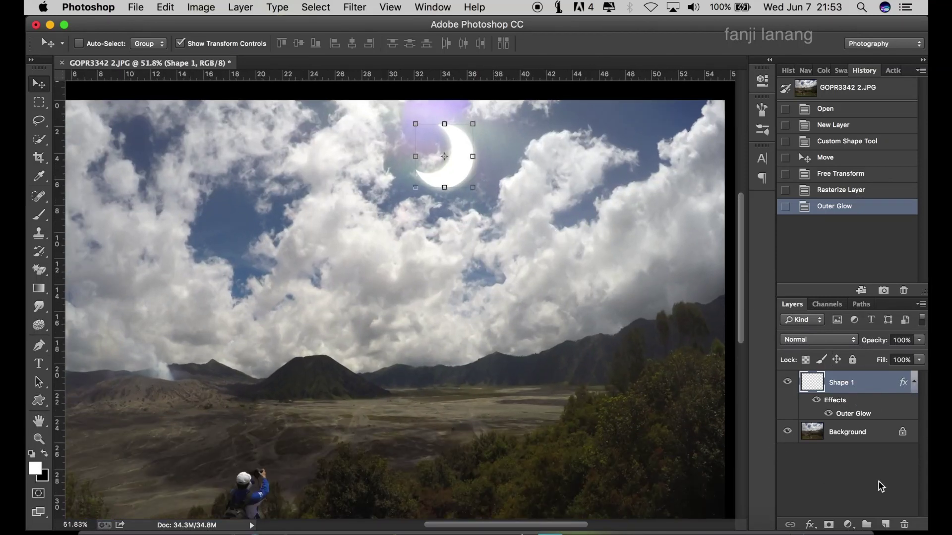
left_click(886, 525)
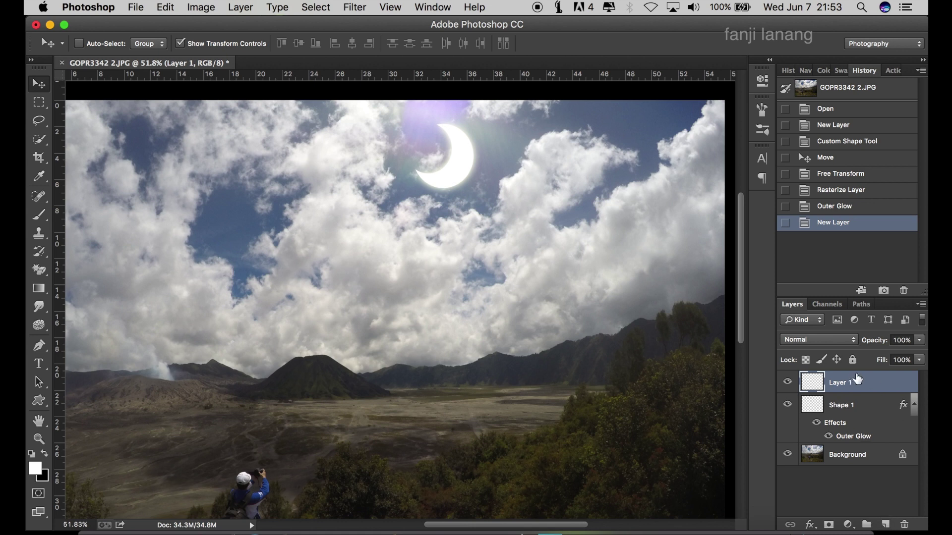
Select the Clone Stamp at 100% opacity and hide the moon layer
left_click_drag(39, 233, 99, 243)
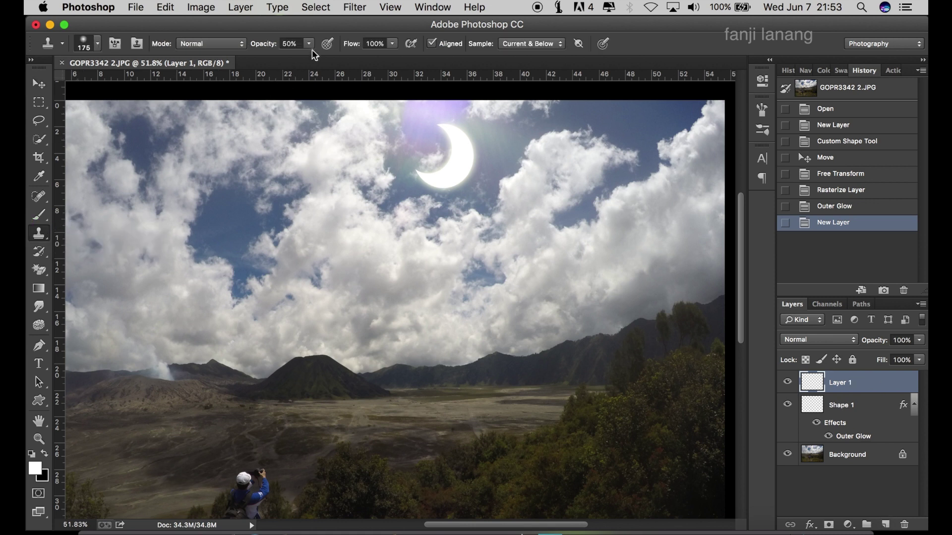
left_click_drag(309, 44, 367, 58)
scroll(520, 116, "up", 1)
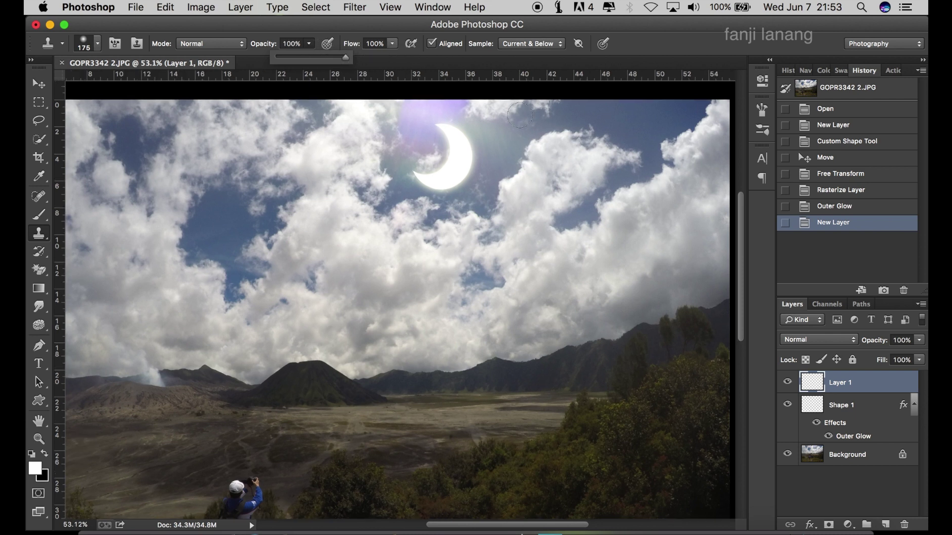
left_click_drag(511, 125, 515, 143)
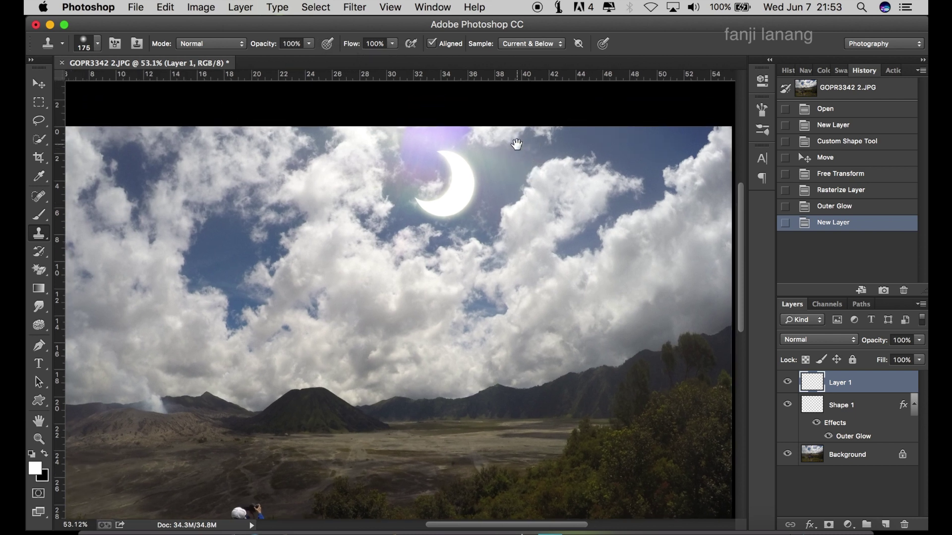
left_click(788, 406)
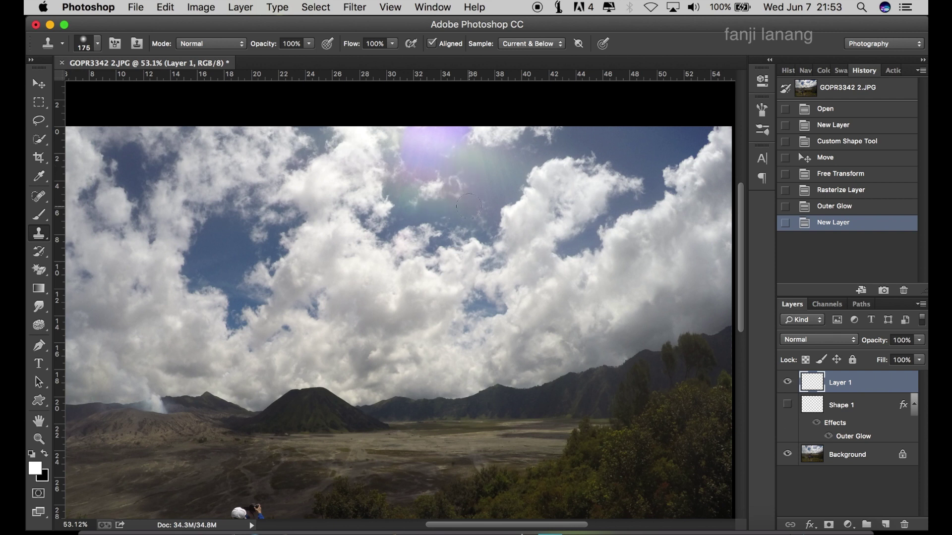
Sample clean sky, paint it over the purple lens flare, and show the moon again
left_click(570, 231, "alt")
mouse_move(386, 158)
left_mouse_down()
mouse_move(440, 133)
mouse_move(418, 166)
mouse_move(476, 145)
mouse_move(397, 181)
left_mouse_up()
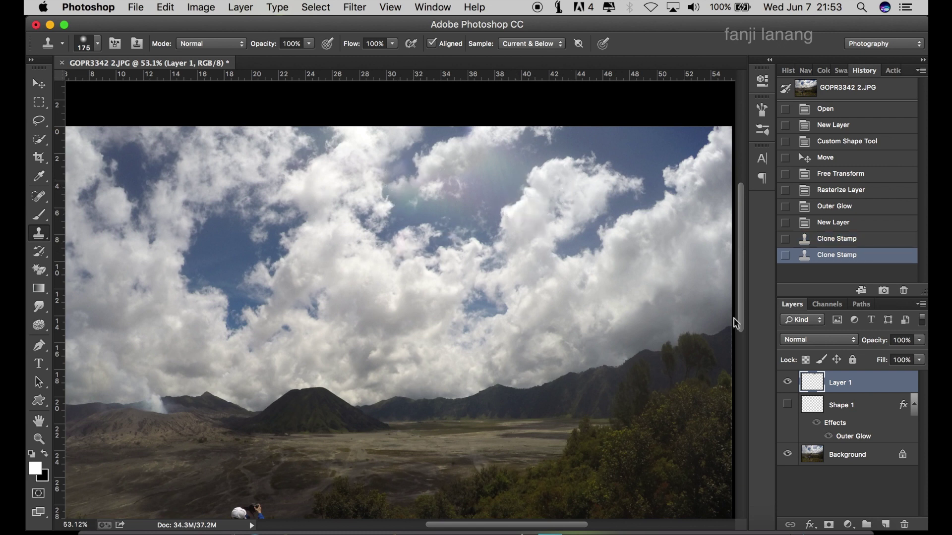
left_click(785, 405)
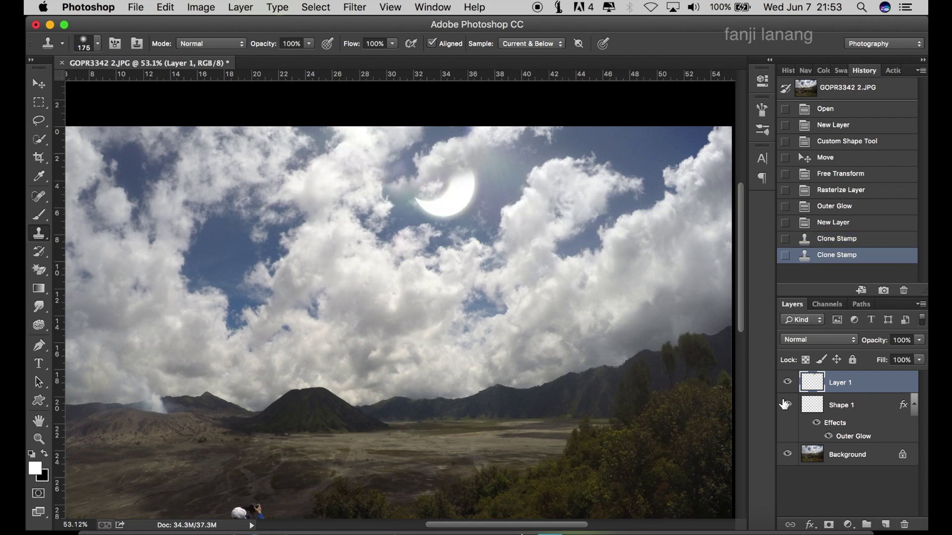
left_click(785, 404)
Lower Clone Stamp opacity to 50% and paint semi-transparent clouds over the crescent moon
left_click(312, 44)
left_click_drag(284, 58, 276, 58)
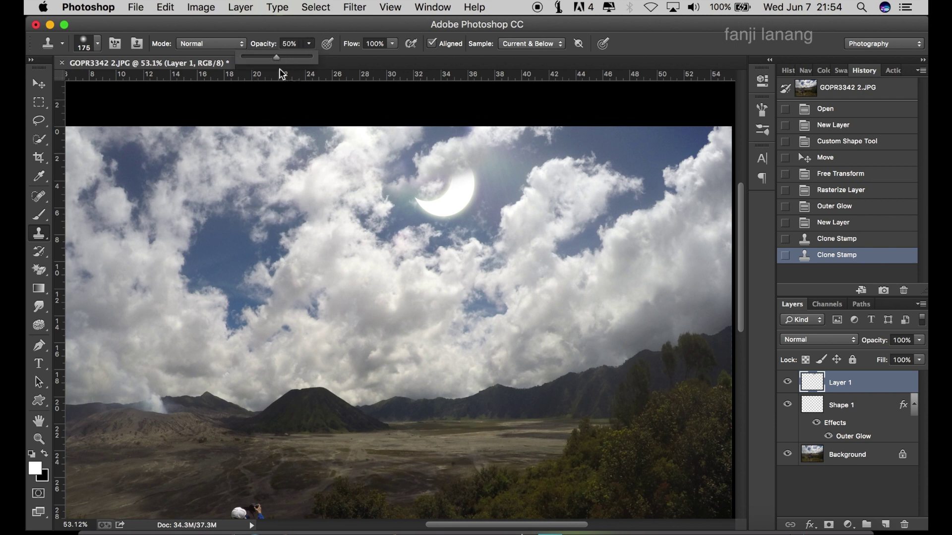
left_click_drag(456, 194, 462, 206)
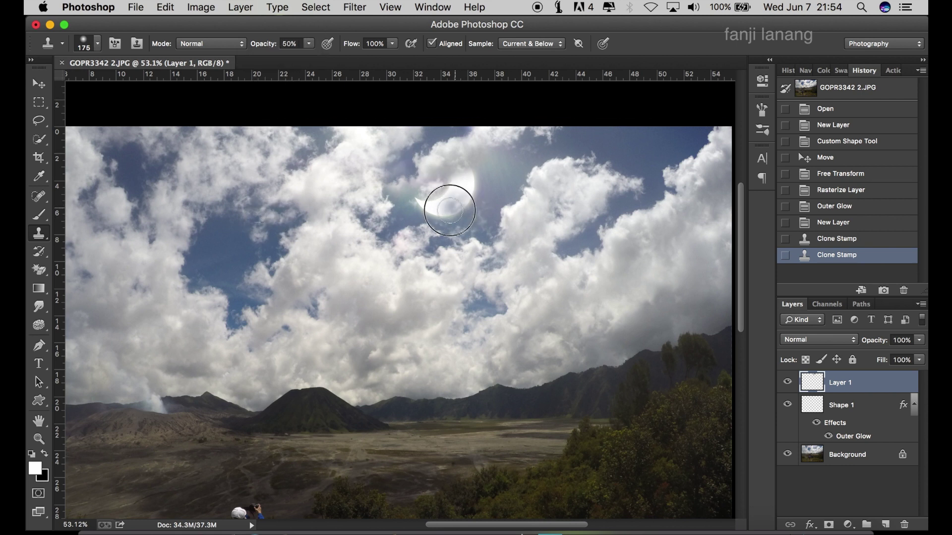
left_click(461, 214)
left_click(461, 213)
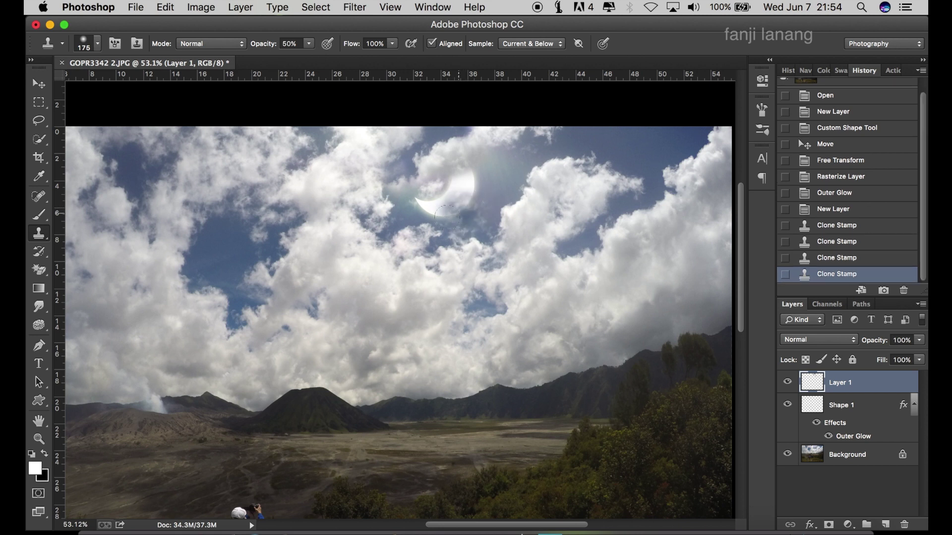
Switch to the Move tool with Show Transform Controls turned off
scroll(339, 209, "down", 2)
scroll(338, 208, "down", 2)
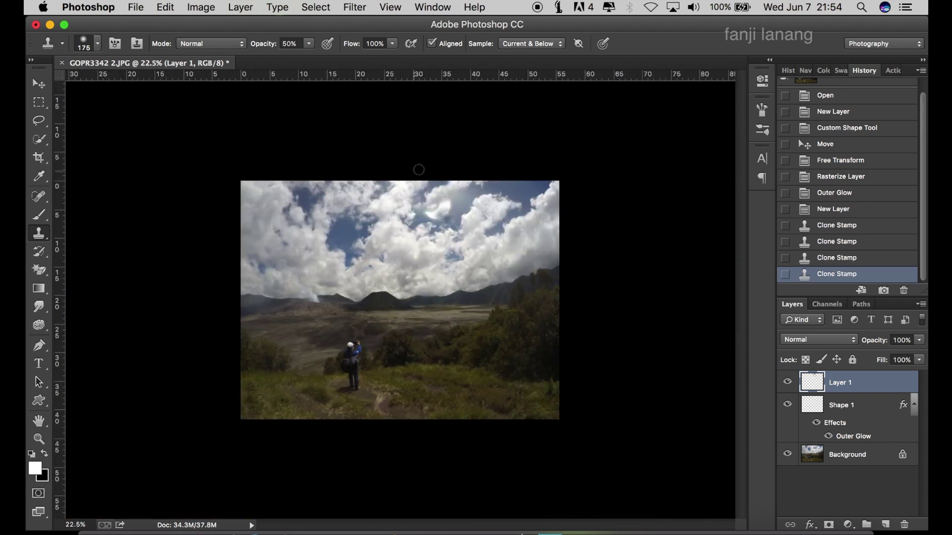
scroll(419, 167, "up", 1)
scroll(450, 151, "up", 1)
scroll(458, 147, "up", 1)
scroll(458, 147, "up", 1)
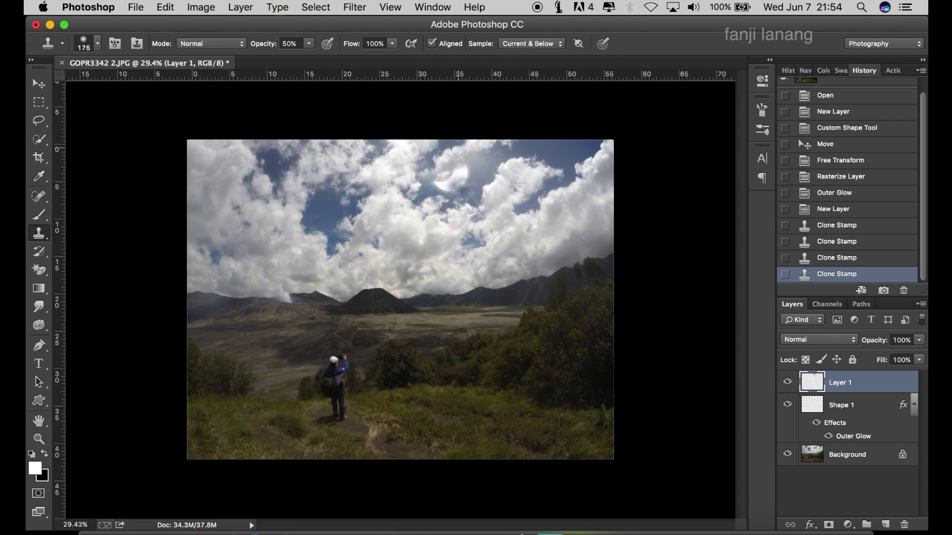
scroll(458, 148, "up", 1)
scroll(458, 147, "up", 1)
scroll(458, 147, "down", 1)
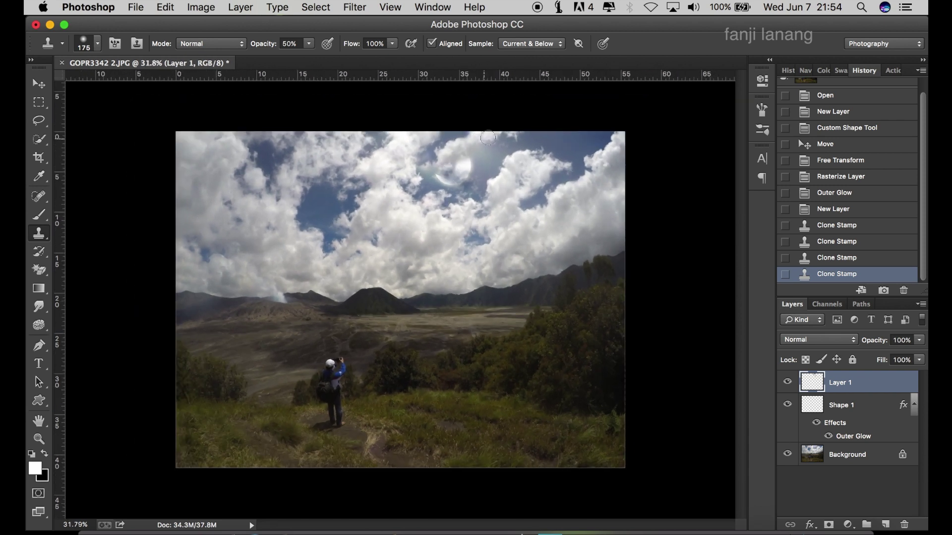
left_click(38, 84)
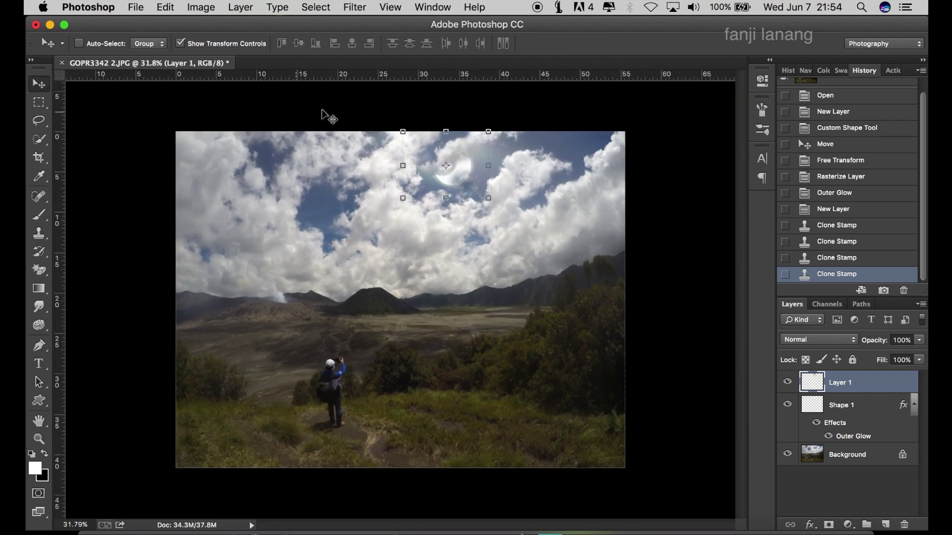
left_click(257, 43)
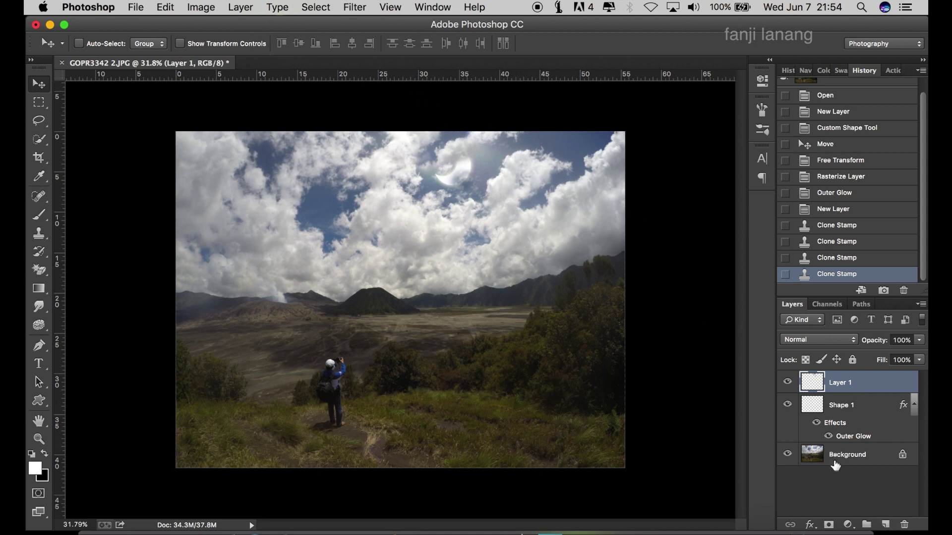
scroll(629, 231, "up", 1)
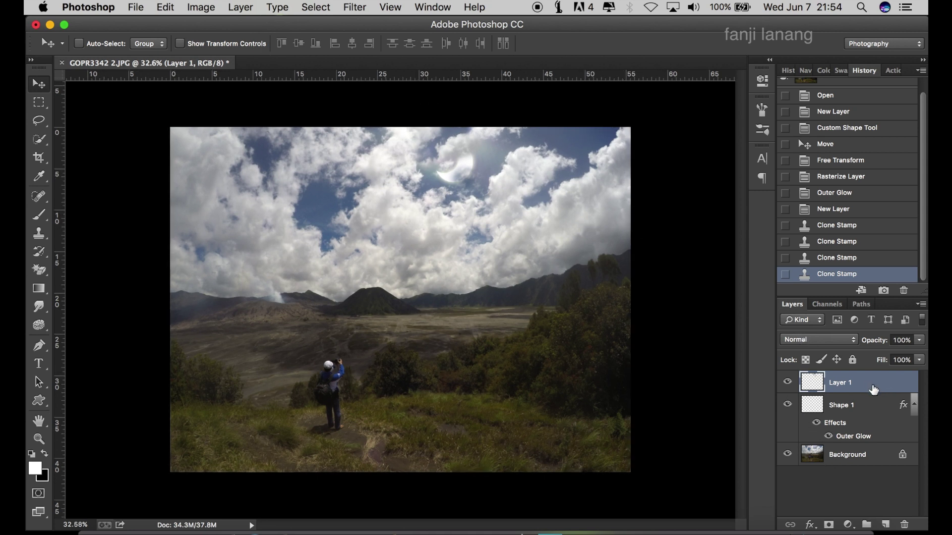
Add a new empty Layer 2 and choose the Brush tool with a soft round tip
left_click(885, 524)
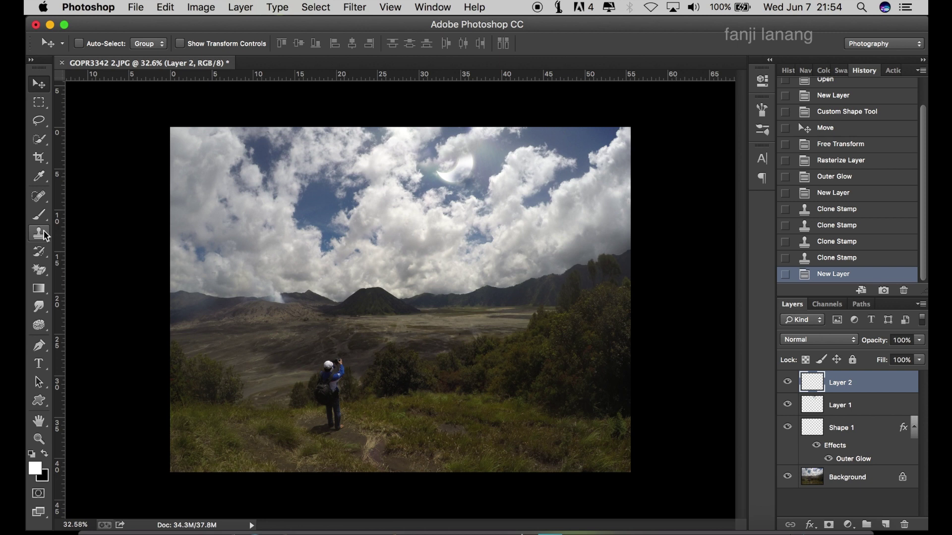
left_click(39, 215)
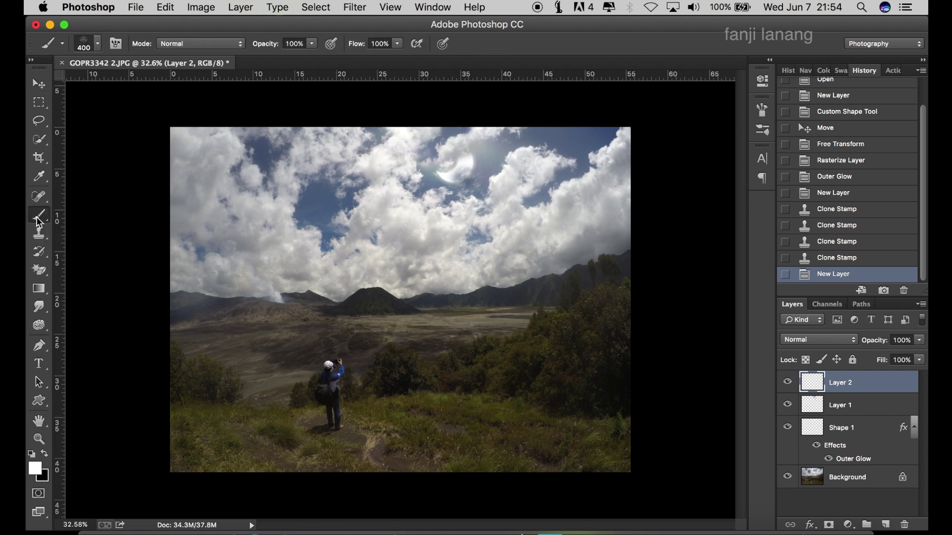
left_click(99, 48)
left_click(98, 150)
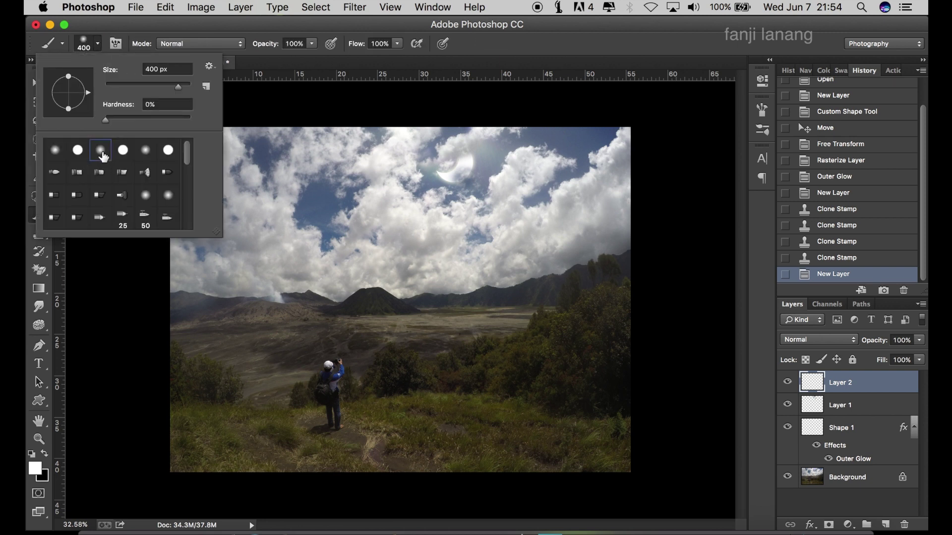
left_click(398, 87)
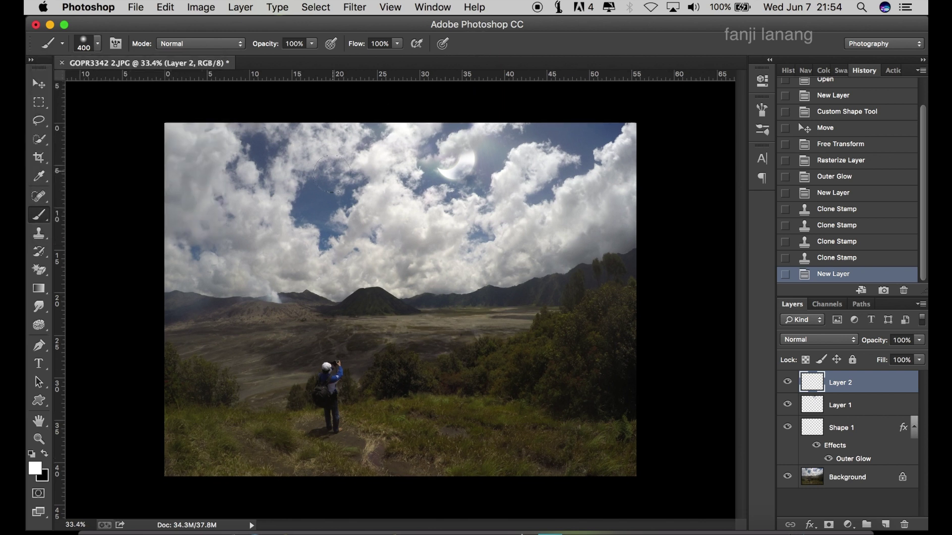
Shrink the brush to 1 px and dab a single white star dot in the sky
scroll(311, 188, "up", 3)
scroll(311, 188, "up", 5)
scroll(311, 188, "up", 4)
key("bracketleft")
key("bracketleft")
key("bracketleft")
key("bracketleft")
key("bracketleft")
key("bracketleft")
key("bracketleft")
key("bracketleft")
key("bracketleft")
key("bracketleft")
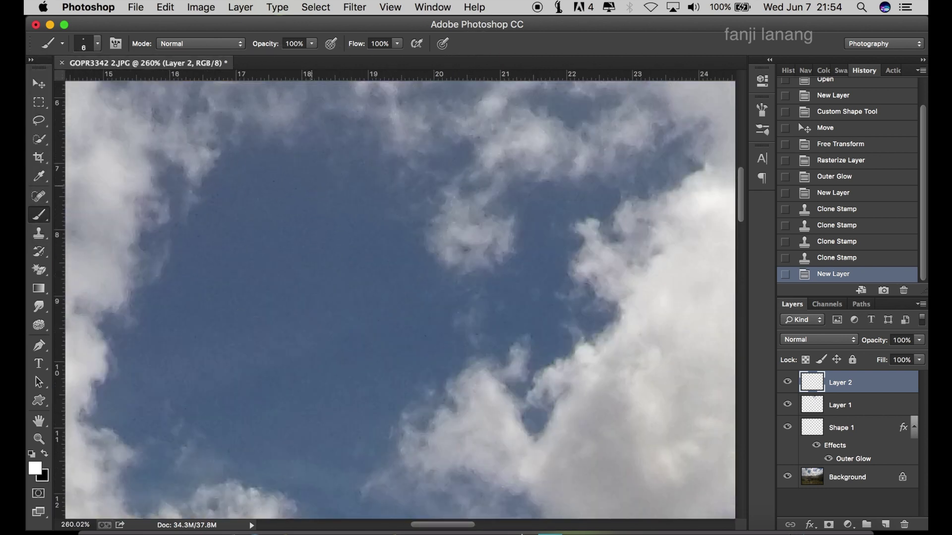
left_click(89, 44)
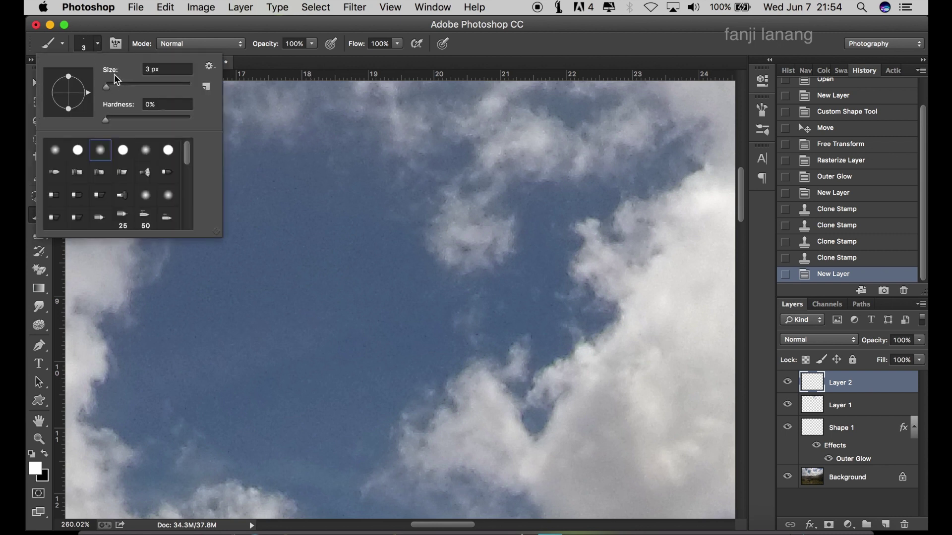
left_click_drag(109, 84, 94, 95)
left_click(524, 53)
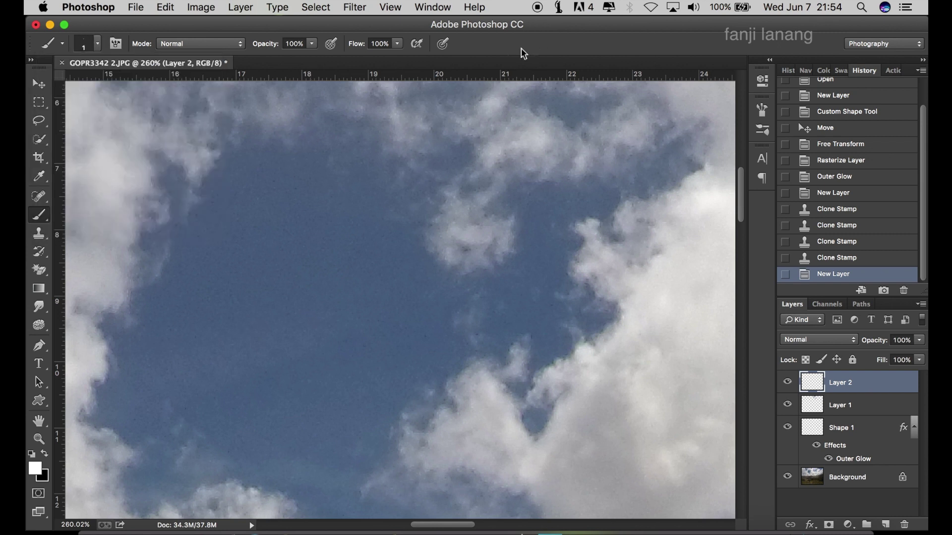
left_click(286, 238)
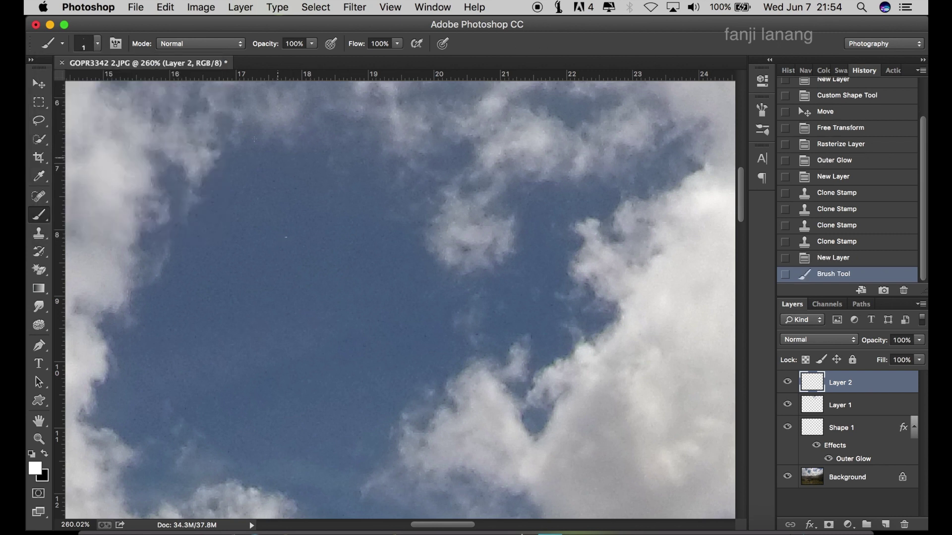
Set the brush to about 4 px and dab the first few star dots
left_click(88, 44)
left_click_drag(106, 90, 108, 91)
left_click(559, 50)
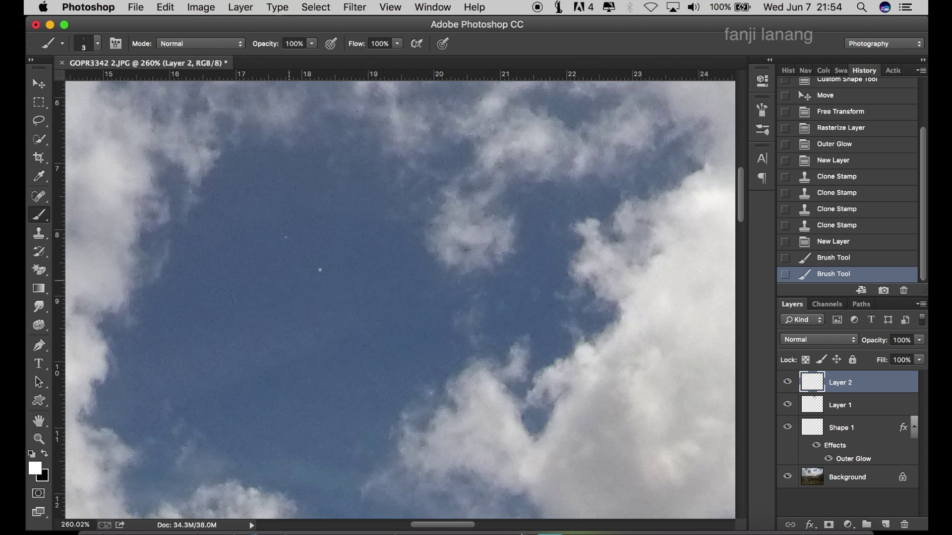
key("bracketleft")
left_click(288, 281)
left_click(347, 328)
left_click(318, 366)
left_click(224, 358)
Add more star dots of varying sizes, resizing the brush with [ and ] between dots
key("bracketright")
left_click(180, 282)
left_click(154, 370)
left_click(229, 300)
left_click(298, 426)
key("bracketleft")
key("bracketleft")
key("bracketleft")
left_click(410, 337)
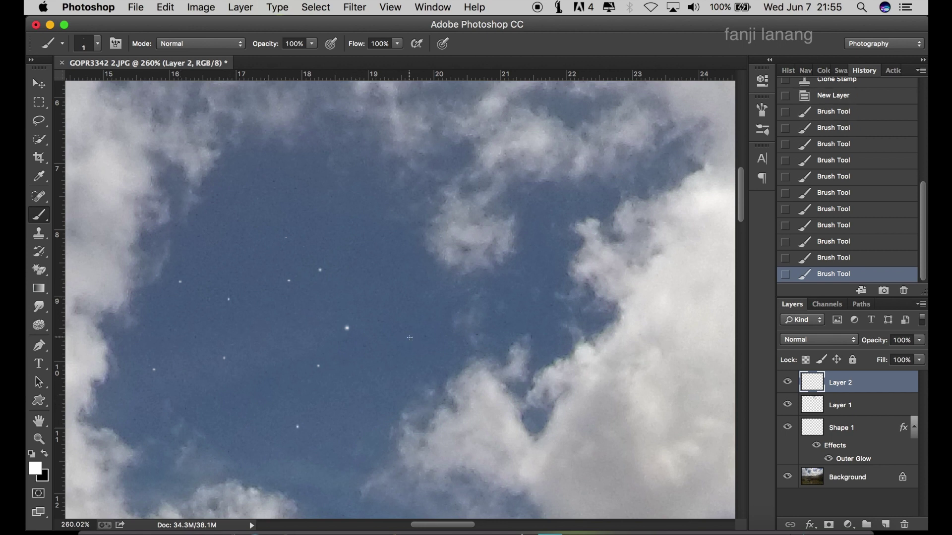
scroll(410, 337, "down", 2)
scroll(409, 337, "down", 3)
key("bracketright")
left_click(398, 312)
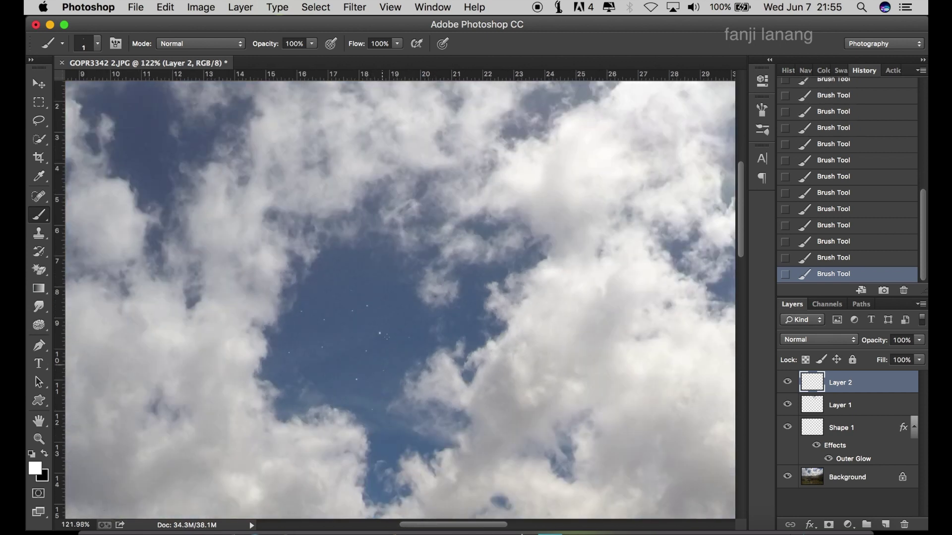
key("bracketright")
left_click(387, 286)
Zoom out, adjust the brush size and add a small white star to the upper sky
scroll(365, 324, "down", 1)
scroll(365, 324, "down", 2)
scroll(365, 323, "down", 2)
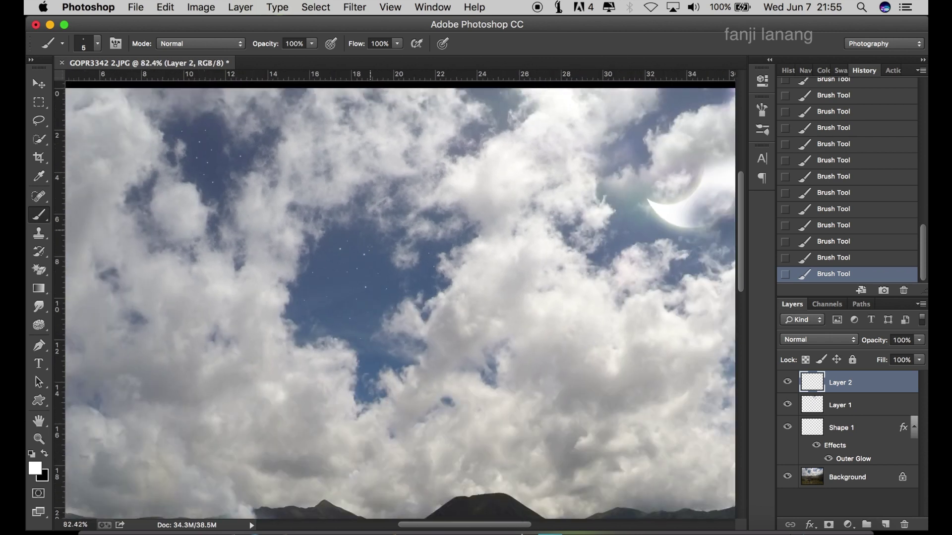
key("bracketright")
key("bracketright")
scroll(413, 259, "down", 3)
scroll(413, 259, "down", 3)
scroll(465, 130, "up", 2)
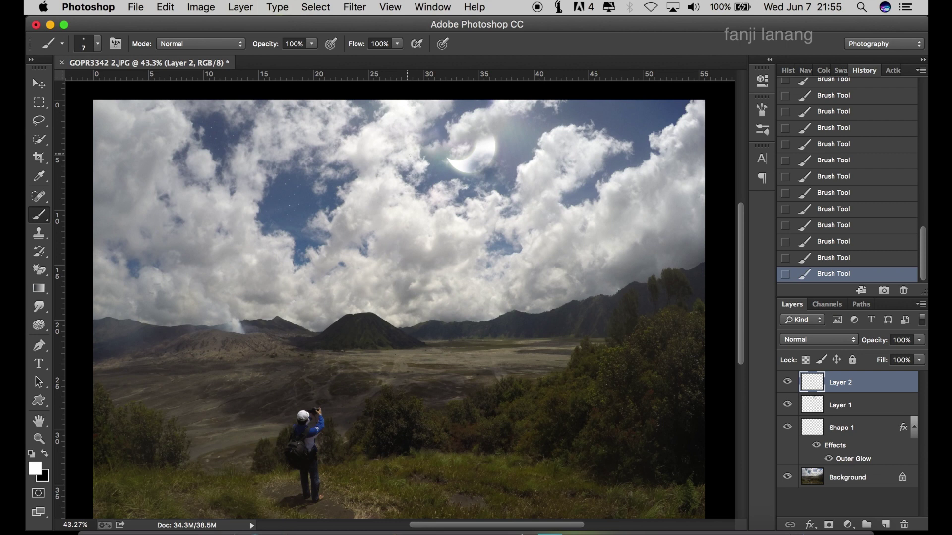
scroll(465, 129, "up", 2)
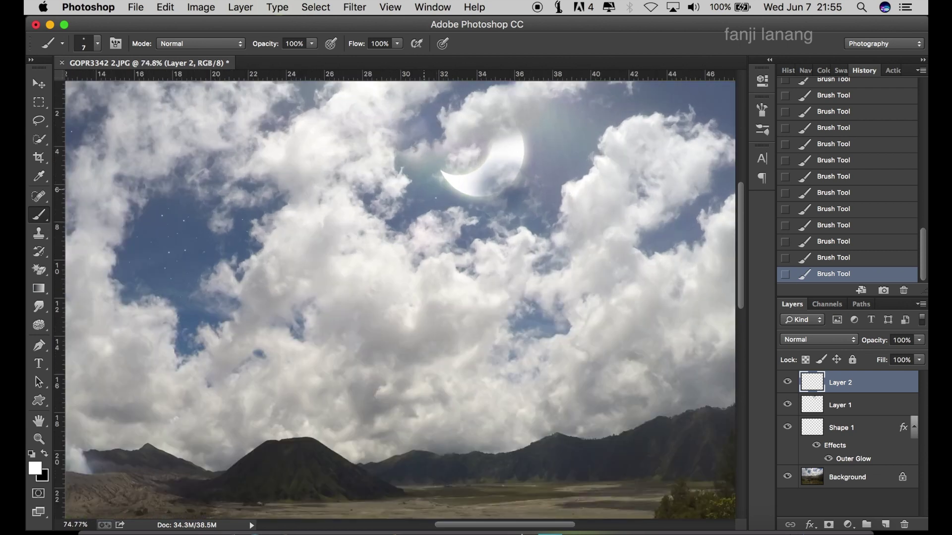
key("bracketleft")
scroll(570, 229, "down", 3)
scroll(595, 229, "down", 3)
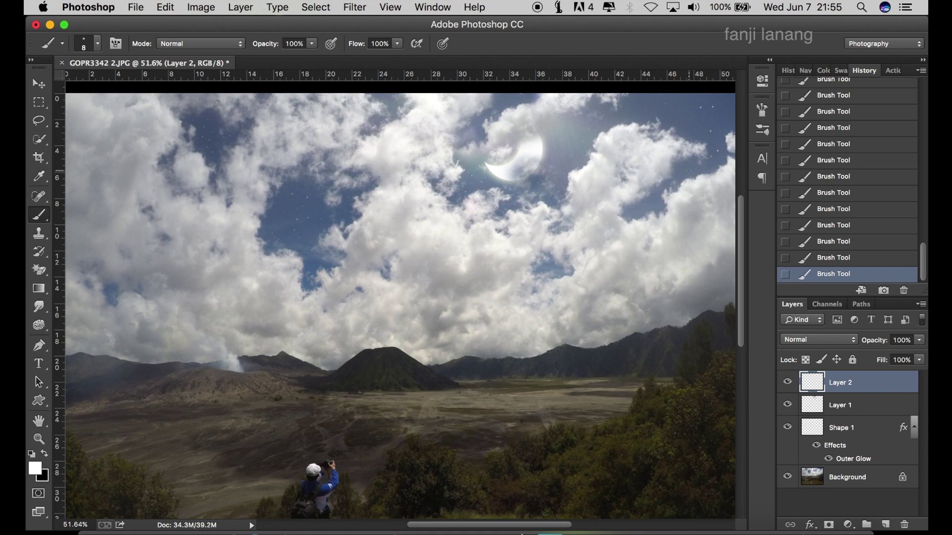
left_click(642, 206)
Enlarge the brush and fit the whole image in the window to review the stars
key("bracketright")
key("bracketright")
key("bracketright")
key("ctrl+0")
scroll(515, 129, "up", 3)
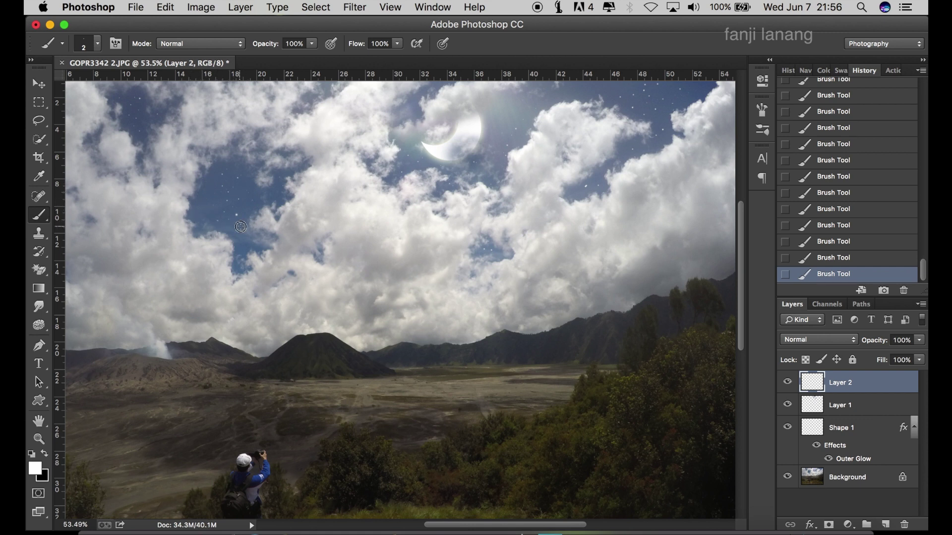
scroll(370, 165, "down", 2)
scroll(371, 165, "down", 1)
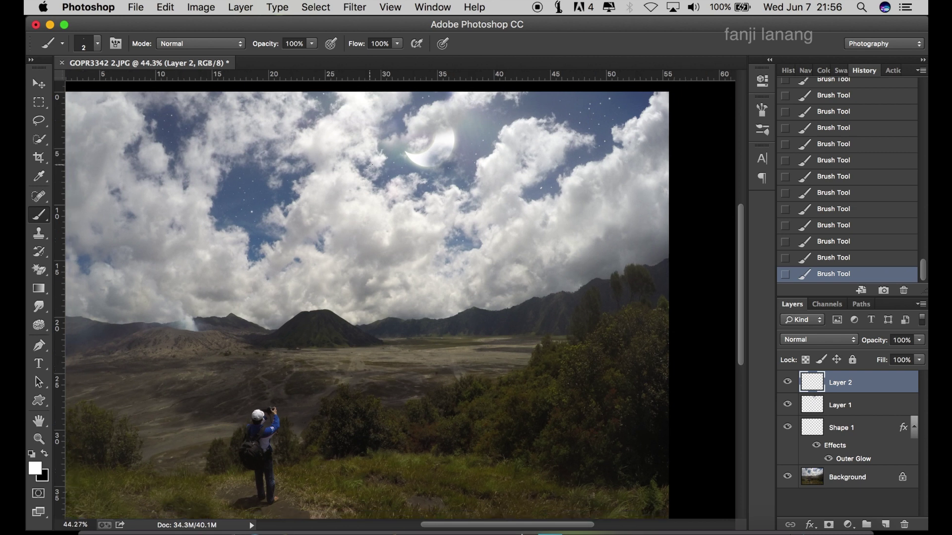
scroll(371, 165, "down", 1)
scroll(370, 165, "down", 1)
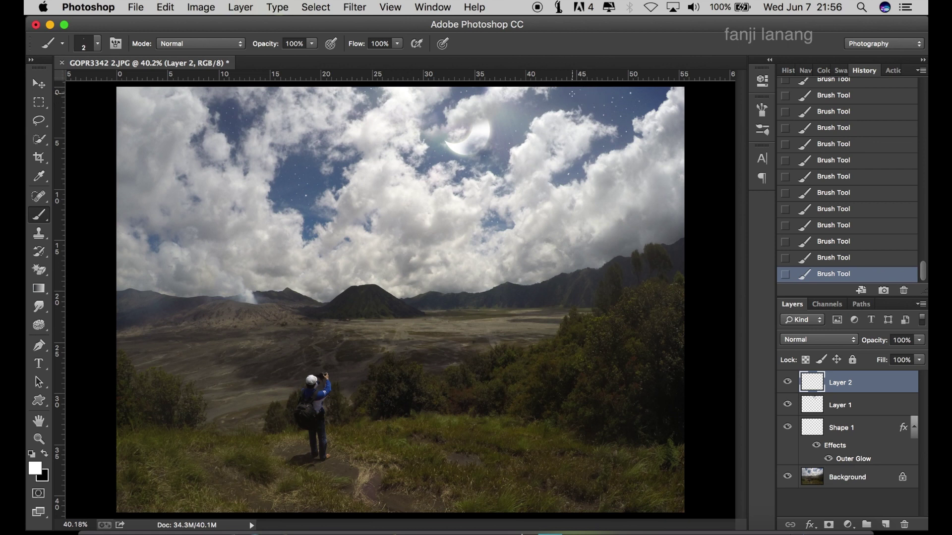
scroll(572, 93, "down", 1)
scroll(250, 87, "down", 2)
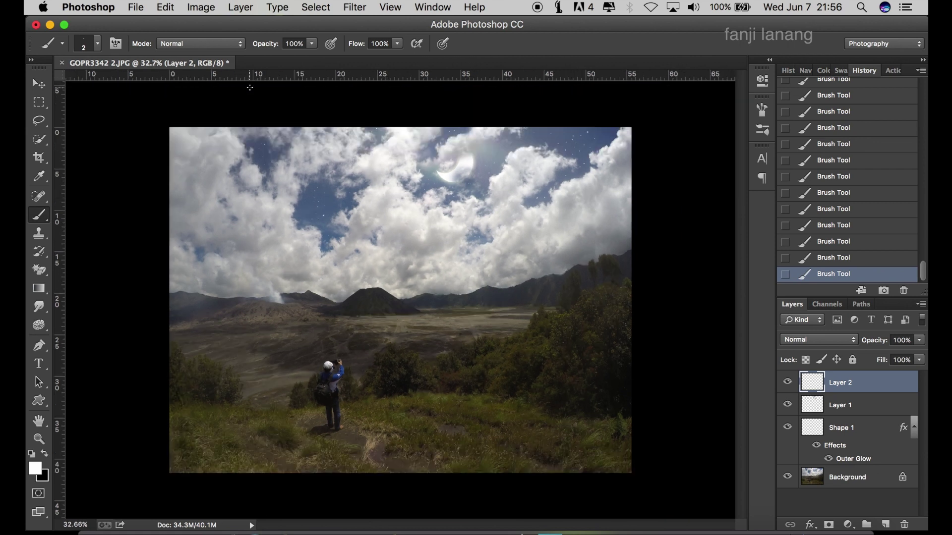
scroll(250, 88, "up", 1)
Add Layer 3 on top and fill it with Apply Image using the Merged composite in Multiply
left_click(47, 82)
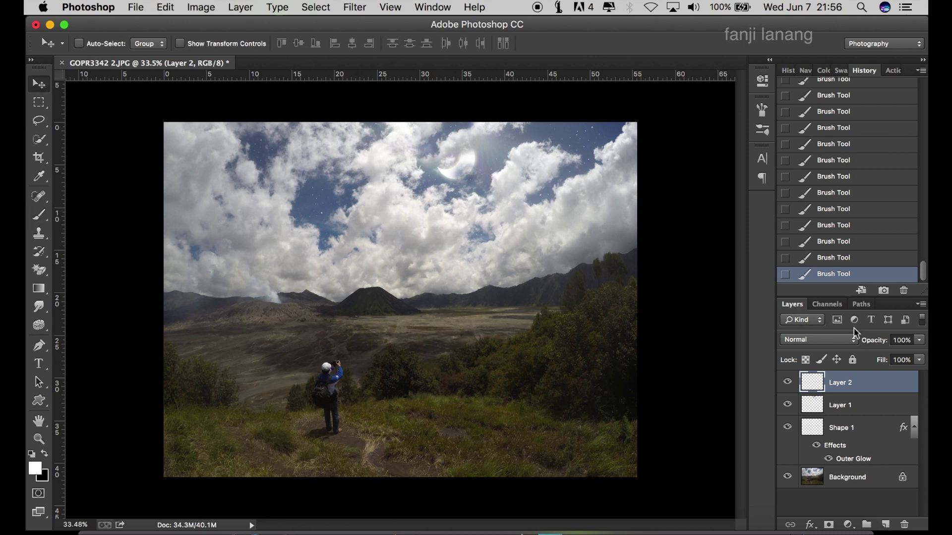
left_click(885, 524)
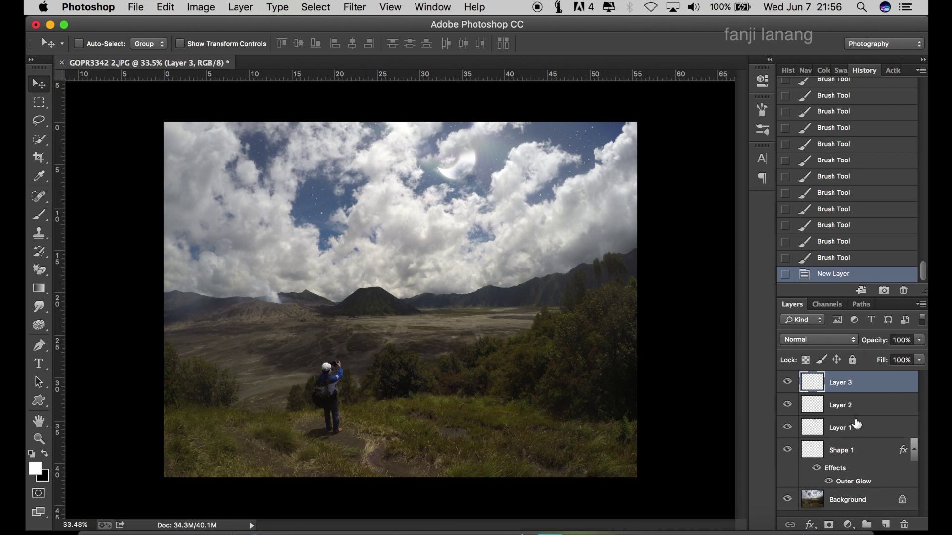
left_click(201, 7)
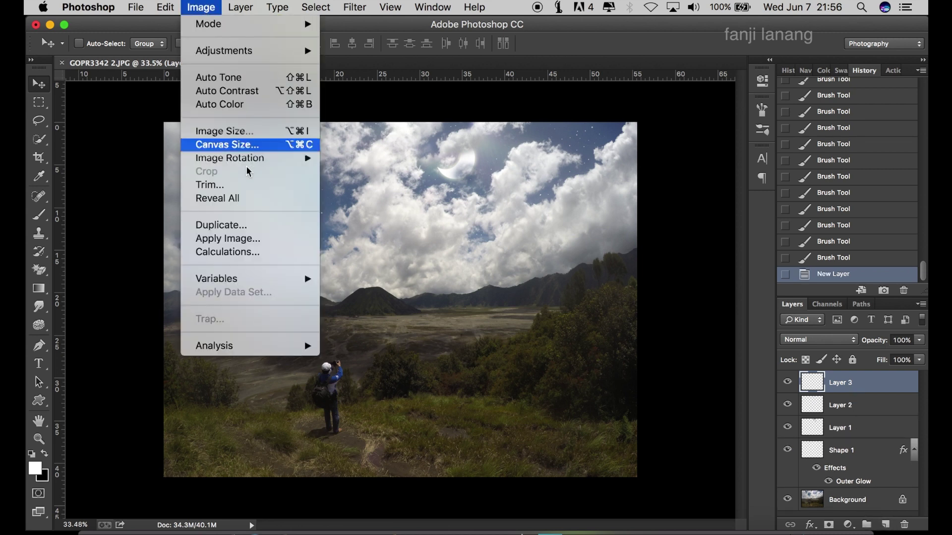
left_click(247, 239)
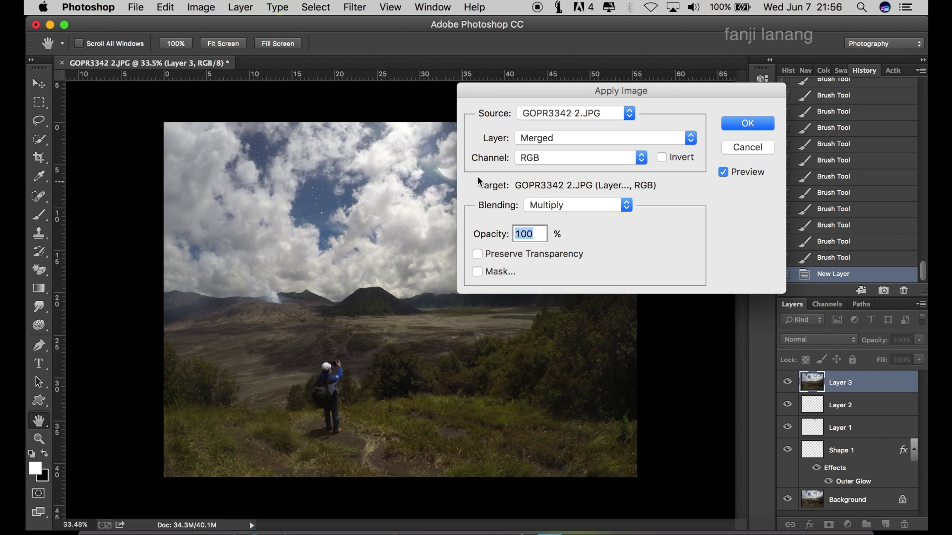
left_click(749, 126)
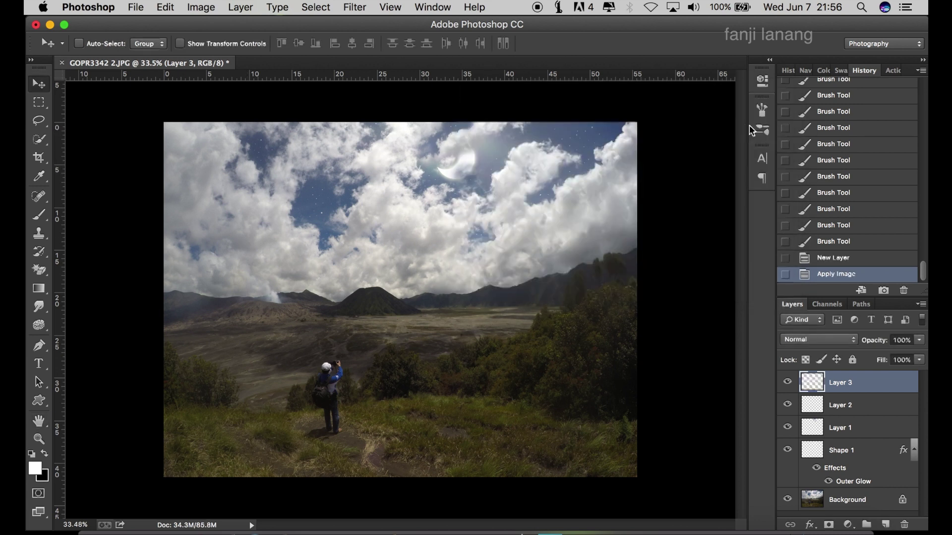
scroll(690, 155, "down", 1)
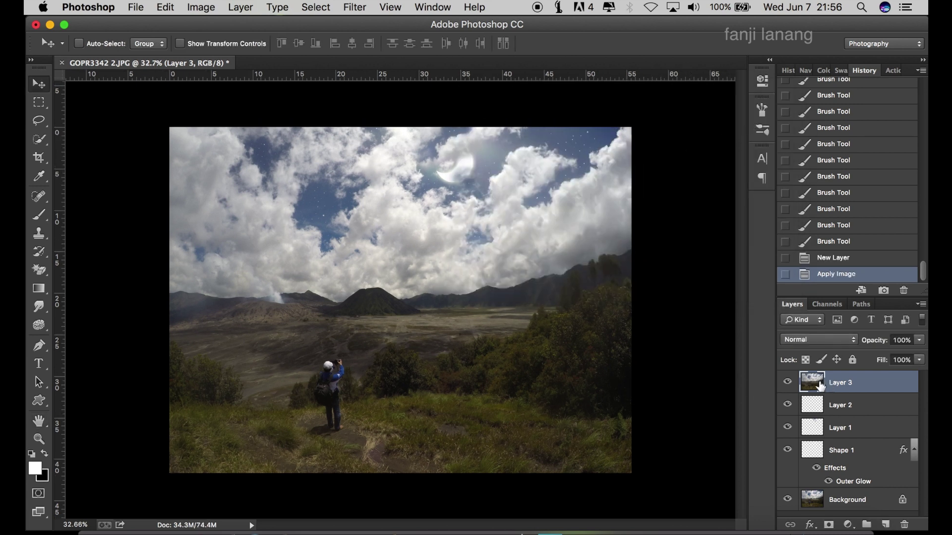
Apply the Camera Raw Filter to Layer 3 with Highlights at -100 and Shadows at +100
left_click(355, 8)
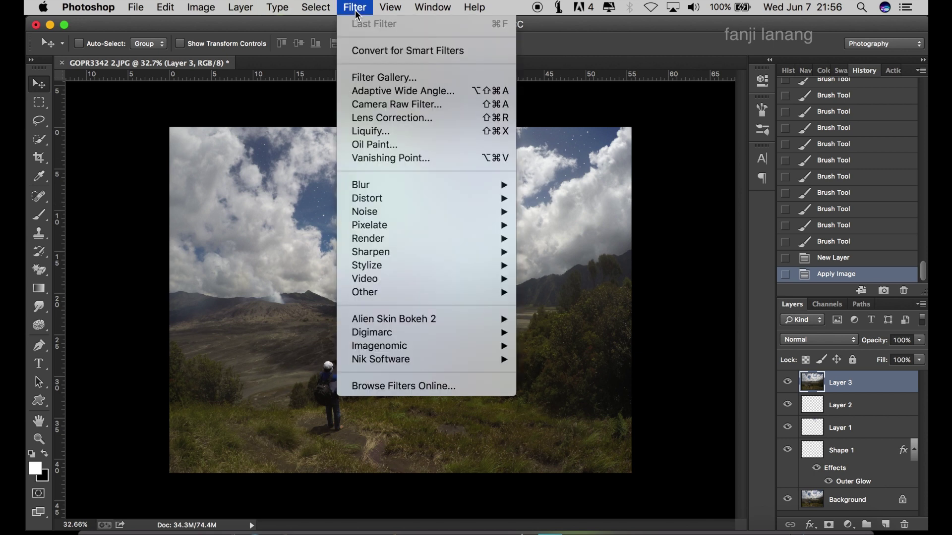
left_click(549, 109)
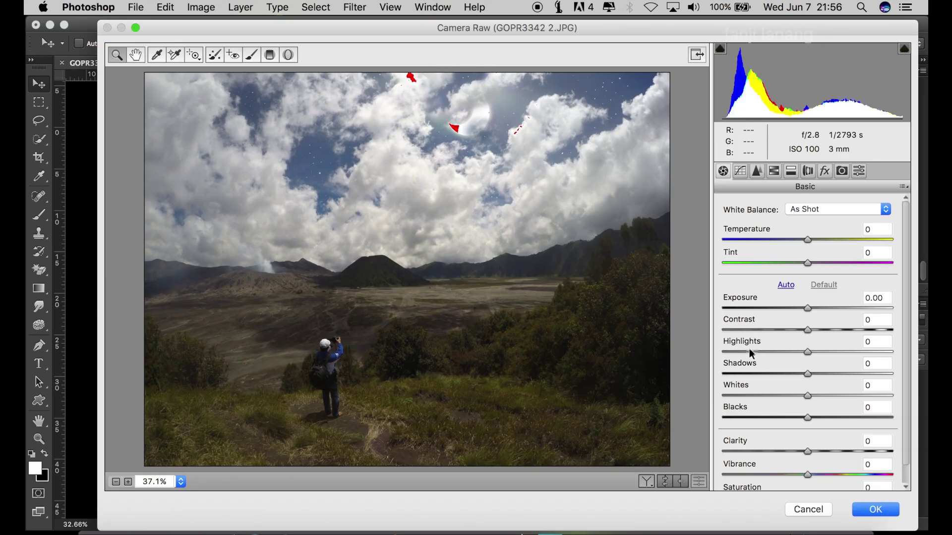
left_click(722, 353)
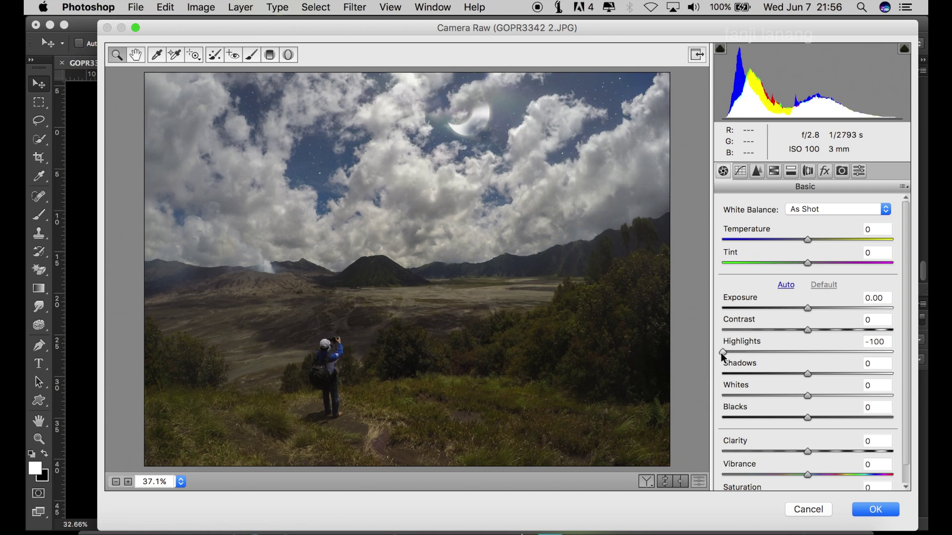
left_click_drag(838, 371, 907, 372)
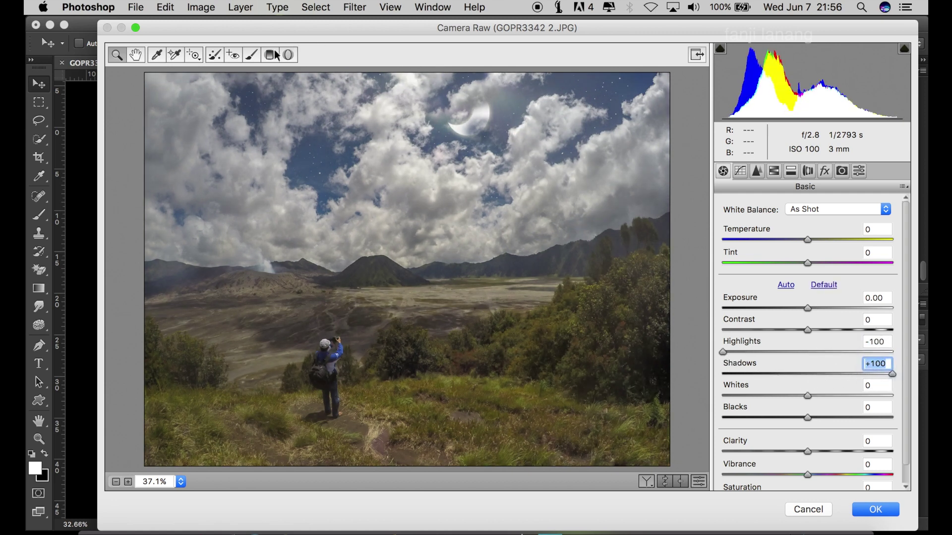
left_click(272, 55)
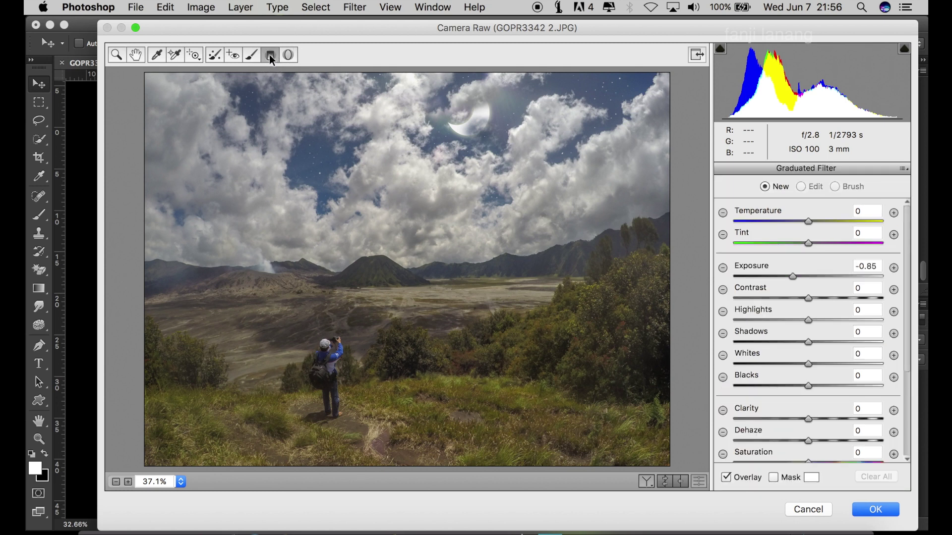
Add -0.50 Exposure graduated filters dragged down from the top and up from the bottom
left_click(894, 268)
left_click(724, 268)
left_click_drag(391, 71, 393, 248)
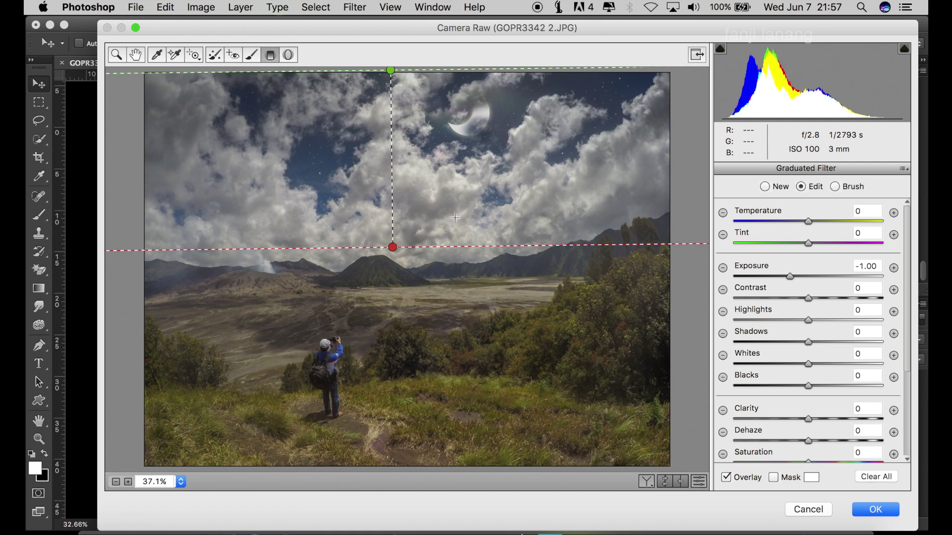
left_click(894, 269)
left_click(723, 268)
left_click_drag(397, 466, 396, 290)
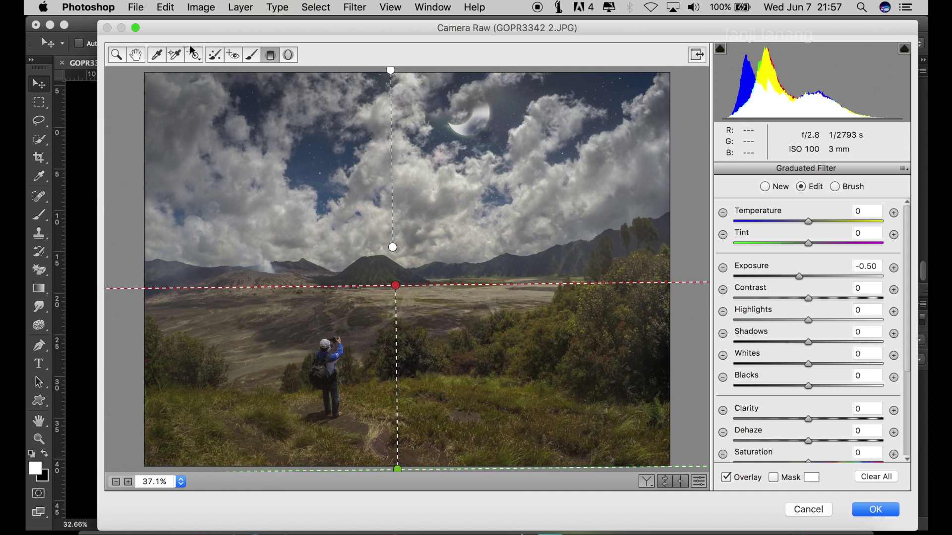
left_click(139, 55)
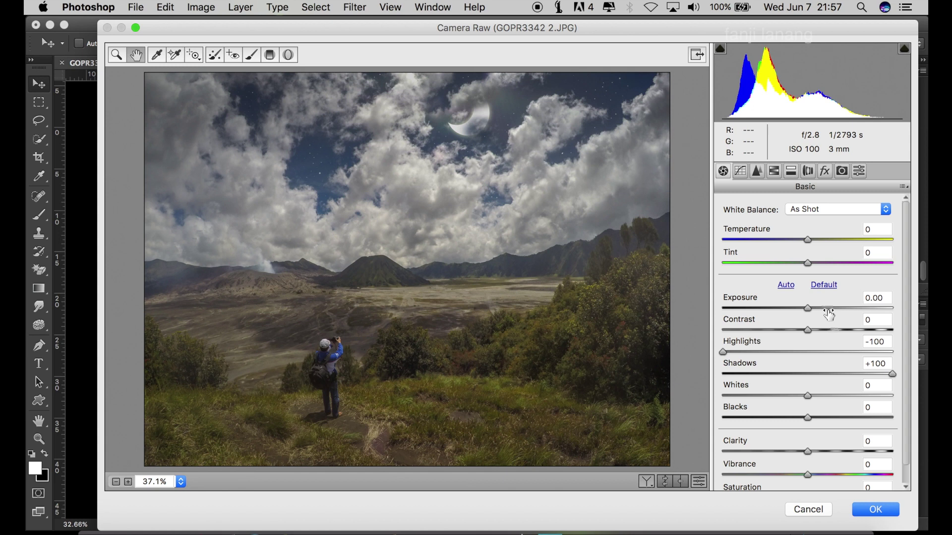
Build a Point tone curve with a raised black point plus midtone and upper points
left_click(741, 172)
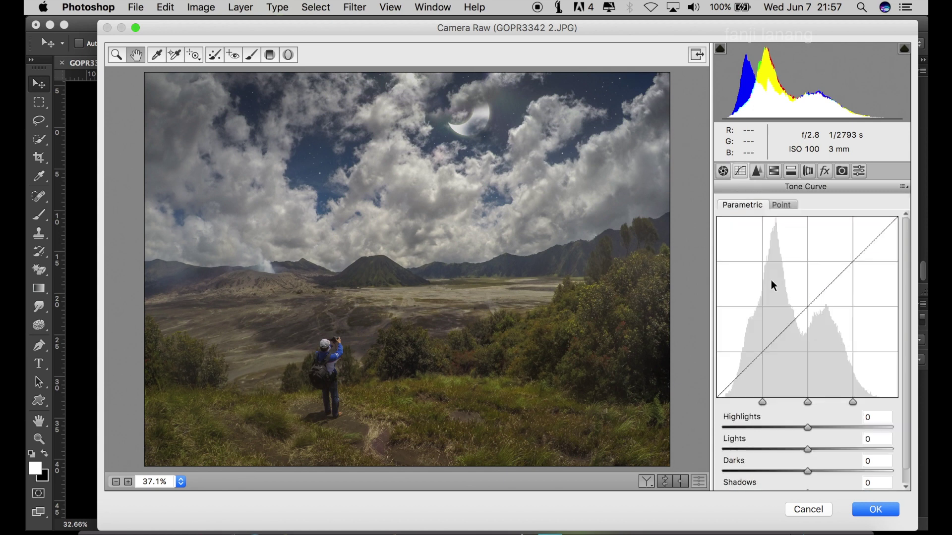
left_click(780, 206)
mouse_move(723, 445)
left_mouse_down()
mouse_move(717, 434)
mouse_move(769, 421)
left_mouse_up()
left_click_drag(812, 379, 813, 357)
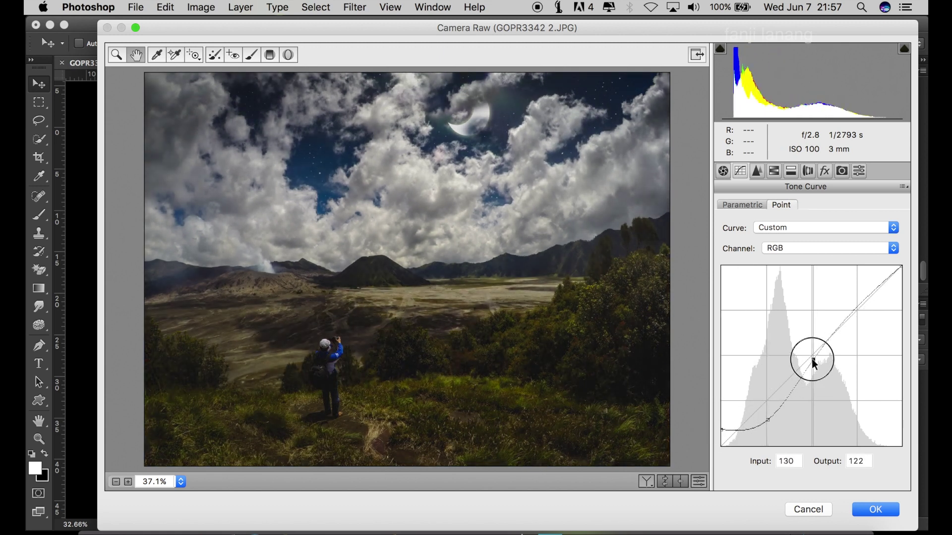
left_click_drag(845, 321, 859, 312)
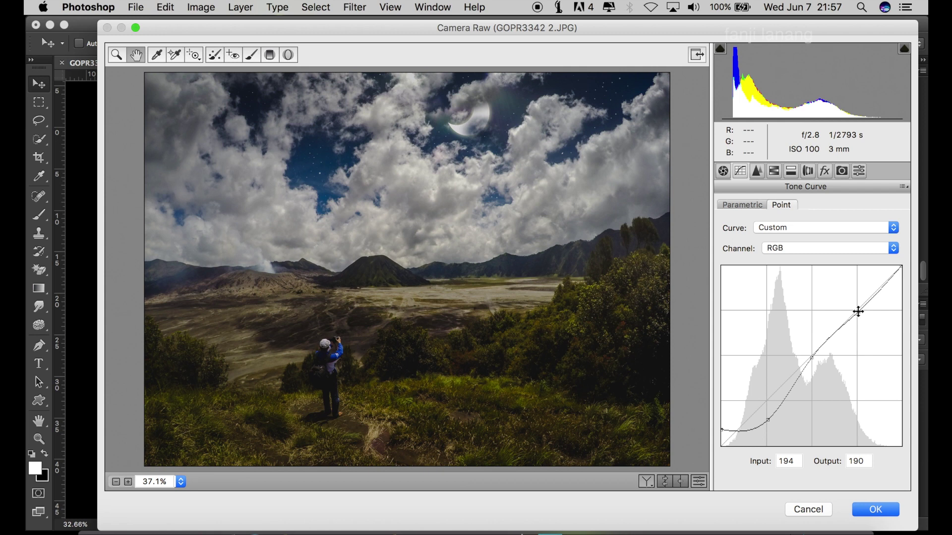
left_click(762, 175)
Set HSL hues to Aquas +100, Blues -40, Greens -100 and Yellows -100
left_click(775, 174)
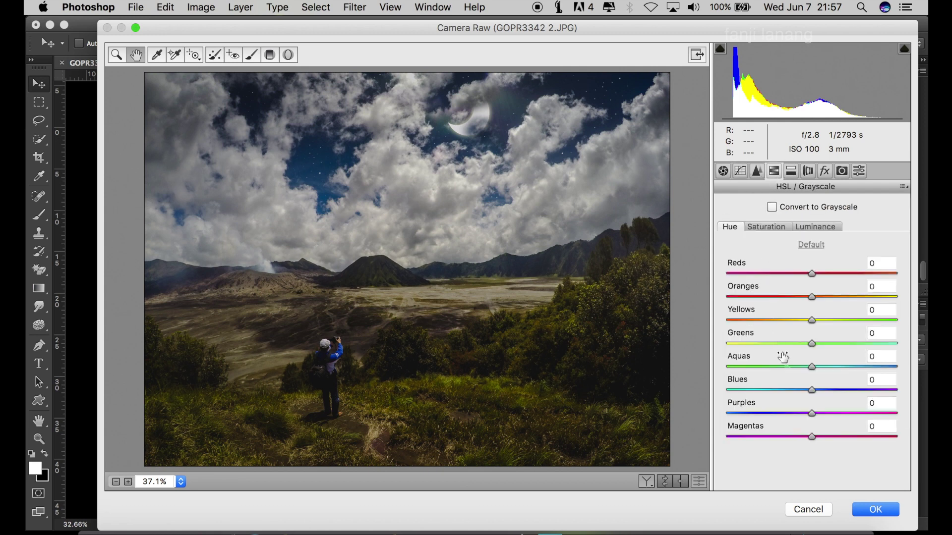
left_click_drag(812, 367, 909, 365)
left_click(785, 390)
left_click_drag(785, 392, 779, 406)
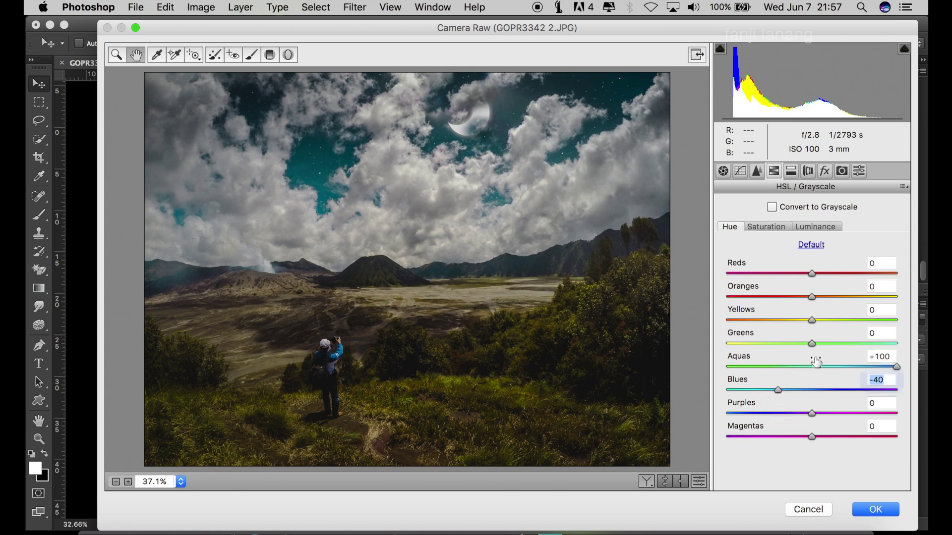
left_click_drag(812, 344, 724, 356)
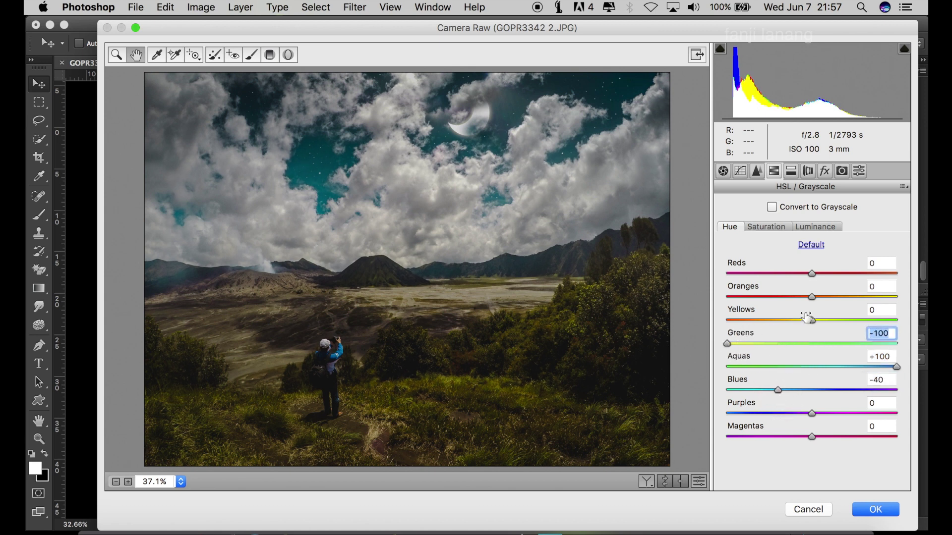
left_click_drag(812, 321, 713, 340)
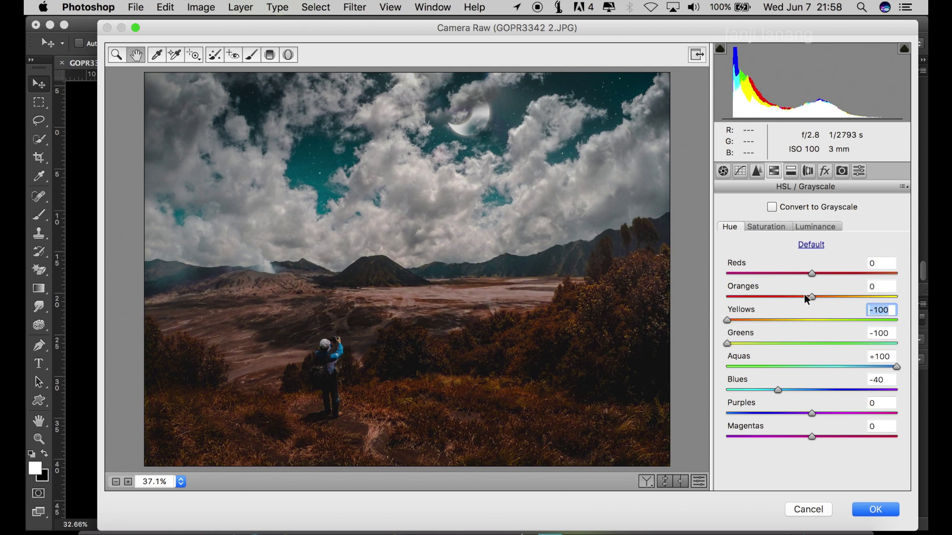
left_click(808, 174)
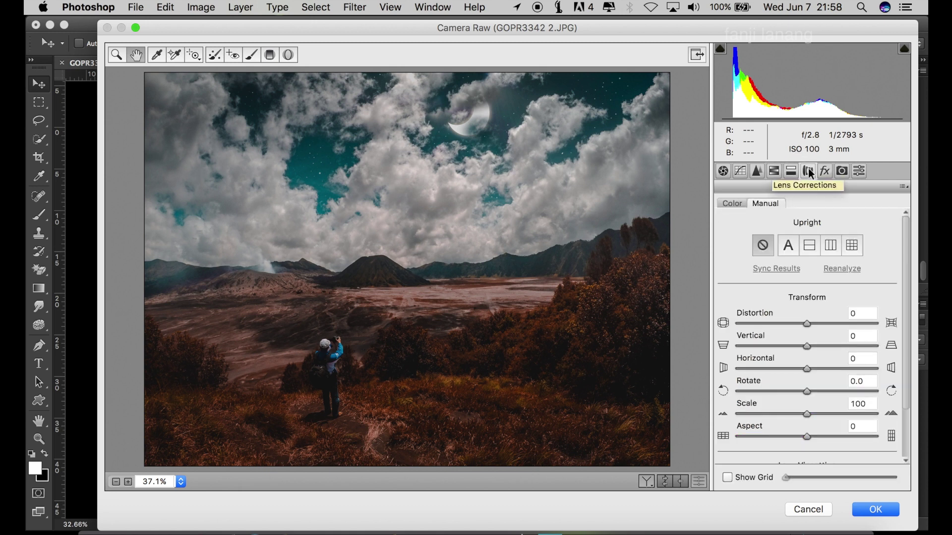
Add a manual lens vignette with amount about -43 and midpoint 0
scroll(808, 453, "down", 3)
left_click_drag(806, 430, 710, 451)
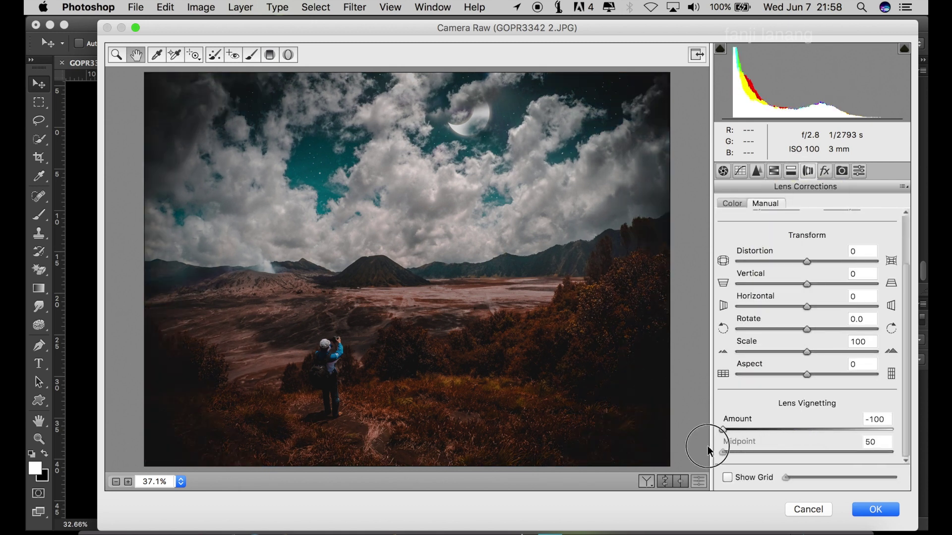
mouse_move(806, 453)
left_mouse_down()
mouse_move(719, 456)
mouse_move(781, 429)
left_mouse_up()
key("Tab")
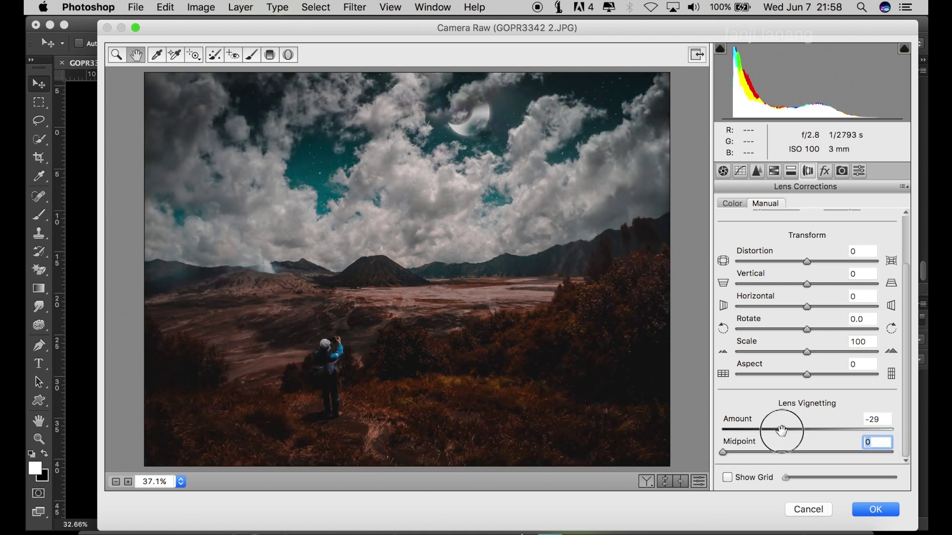
left_click_drag(781, 433, 779, 433)
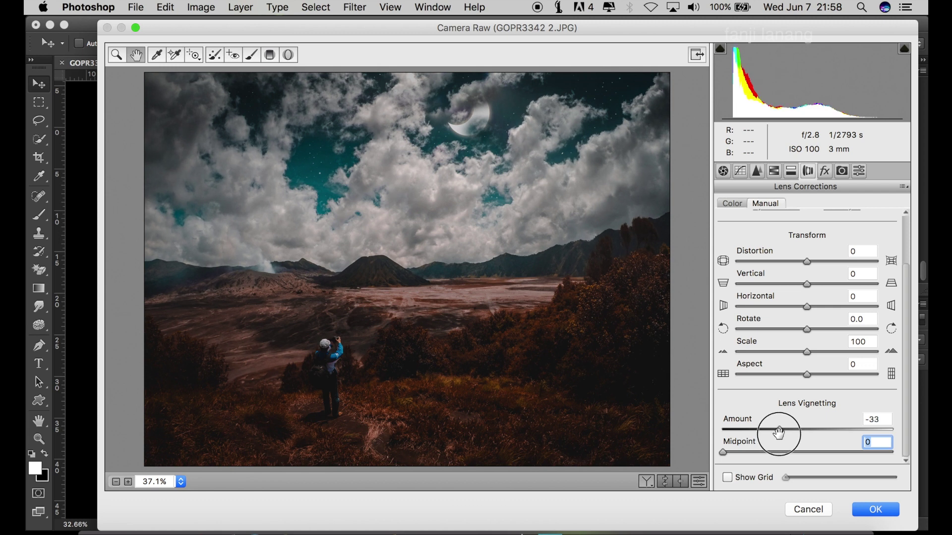
left_click_drag(779, 433, 769, 451)
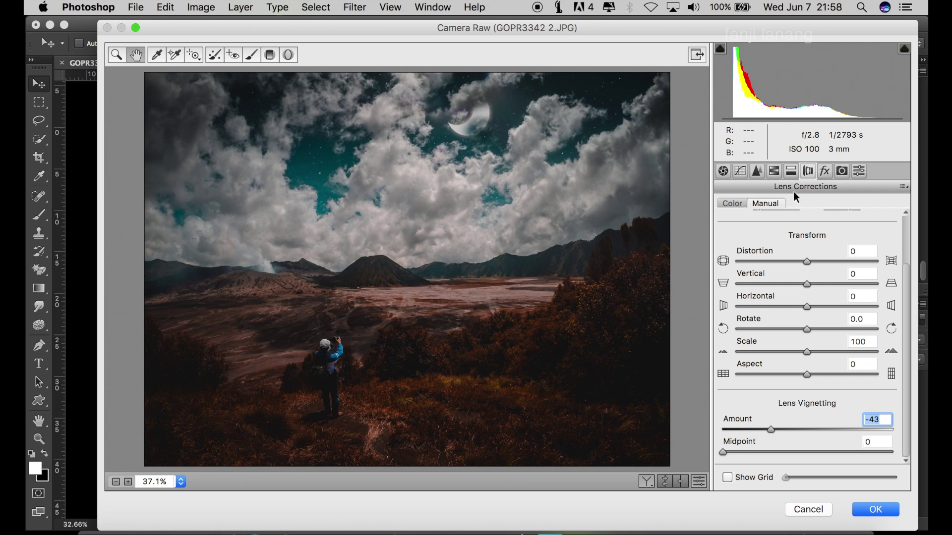
Split-tone the highlights teal at Hue 180 and Saturation 9
left_click(792, 171)
left_click_drag(736, 230, 808, 250)
left_click_drag(728, 252, 745, 258)
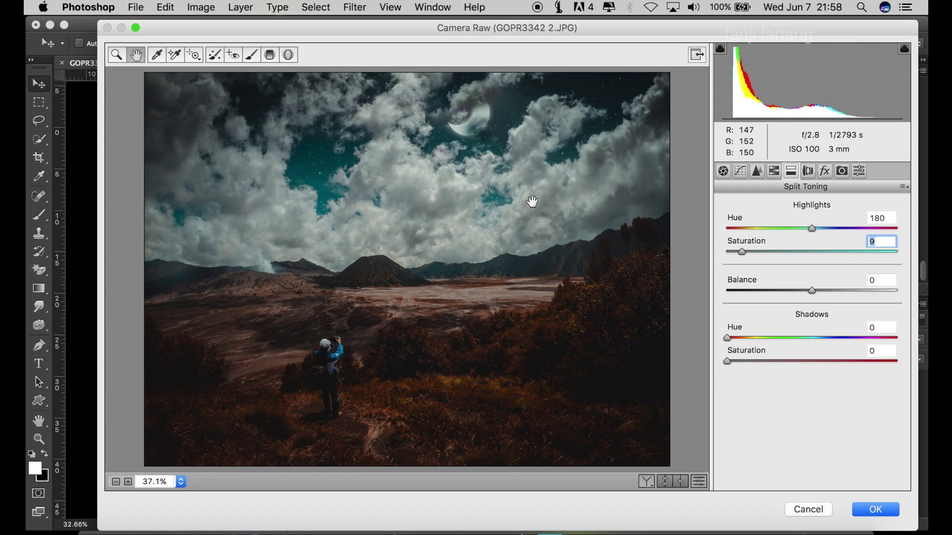
Set the parametric Tone Curve Highlights and Lights to 10 each, then commit the Camera Raw Filter
left_click(723, 171)
left_click(741, 172)
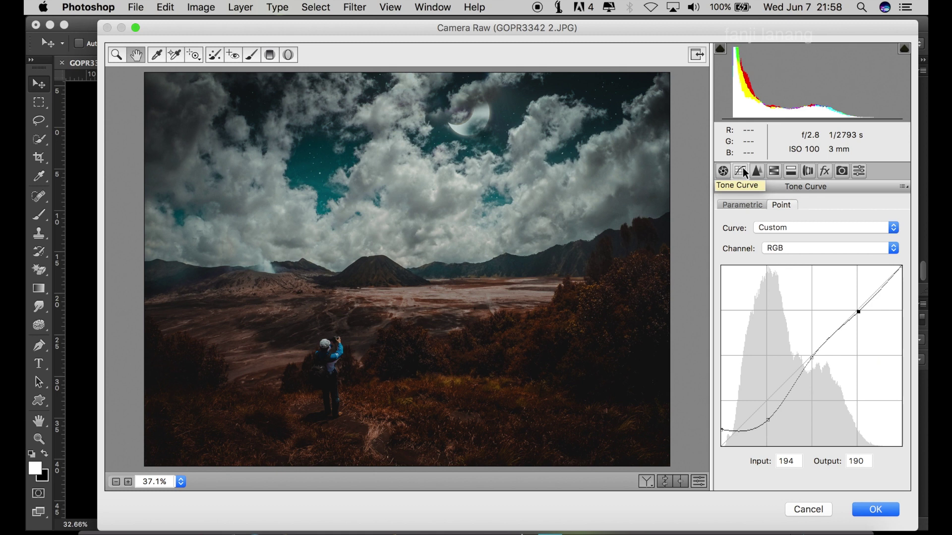
left_click(742, 205)
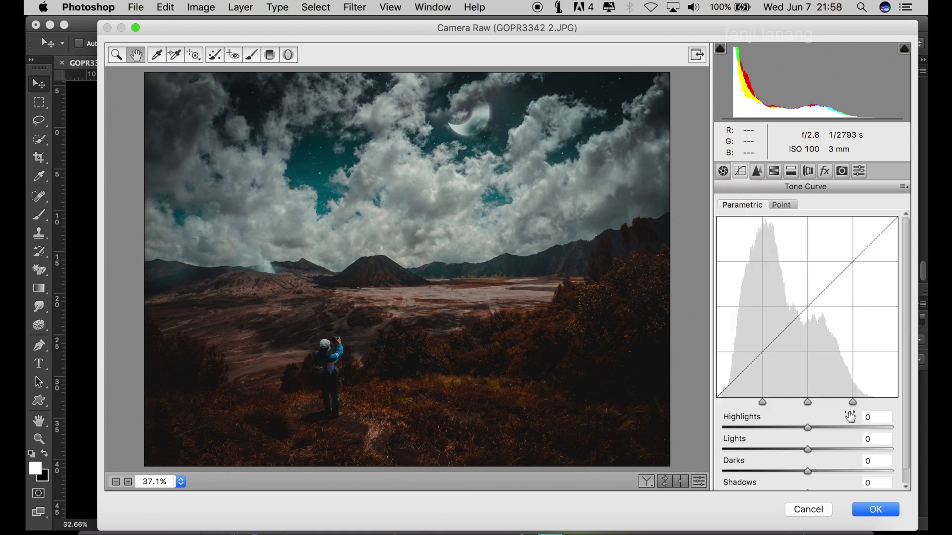
type("10")
key("Tab")
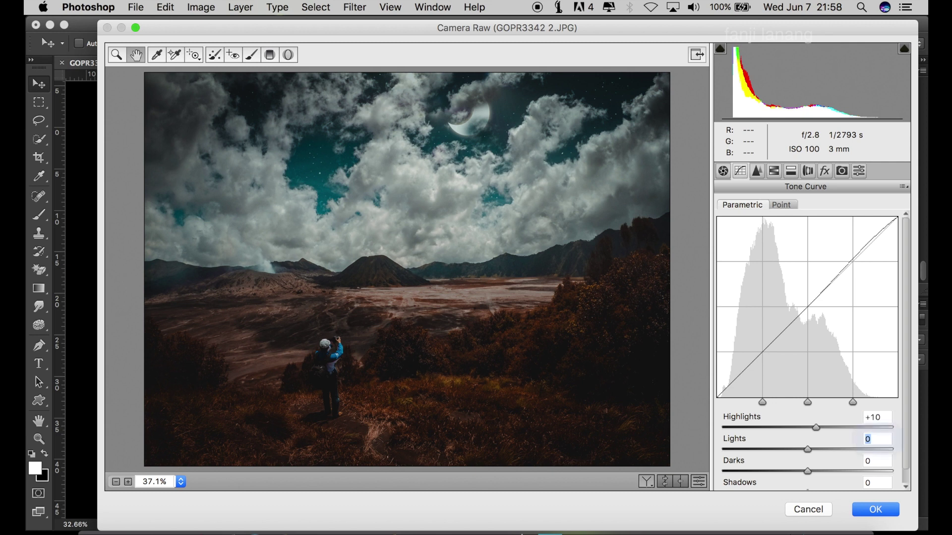
type("10")
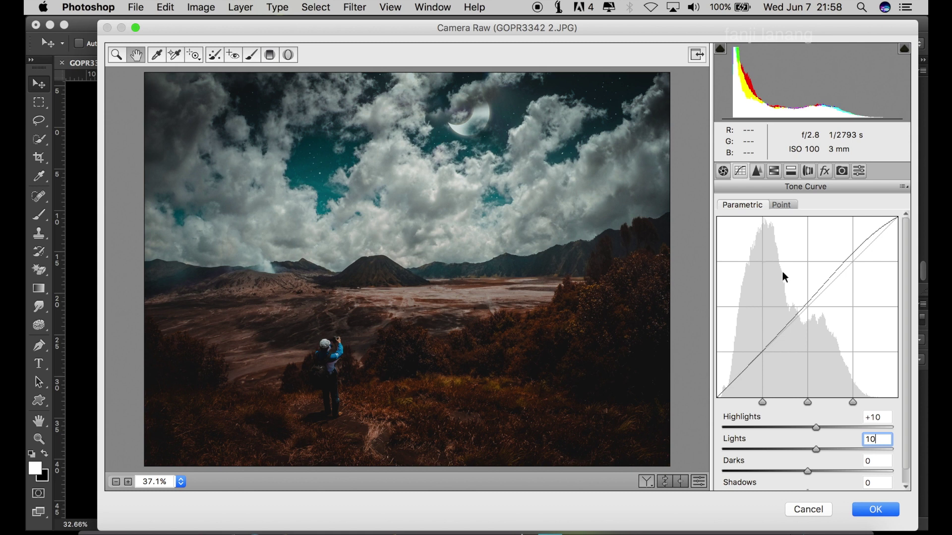
left_click(724, 171)
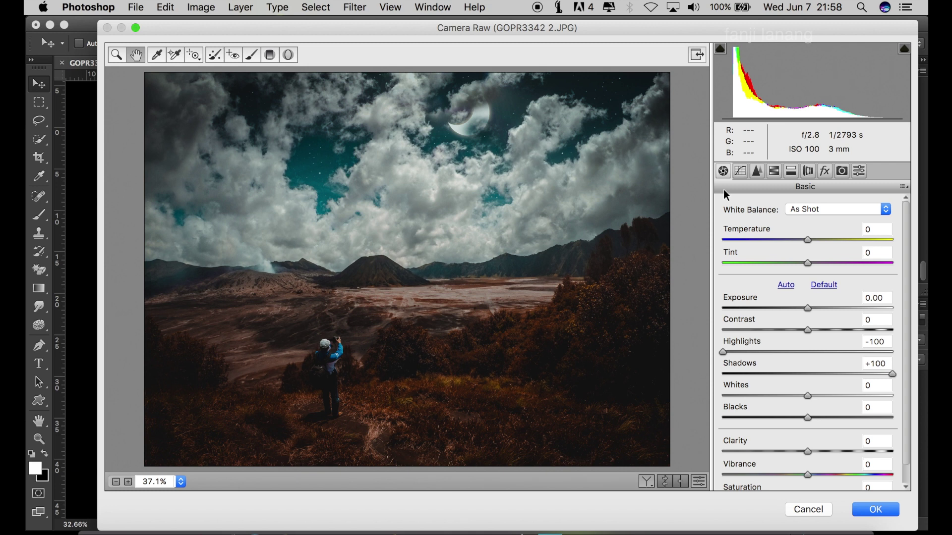
left_click(876, 510)
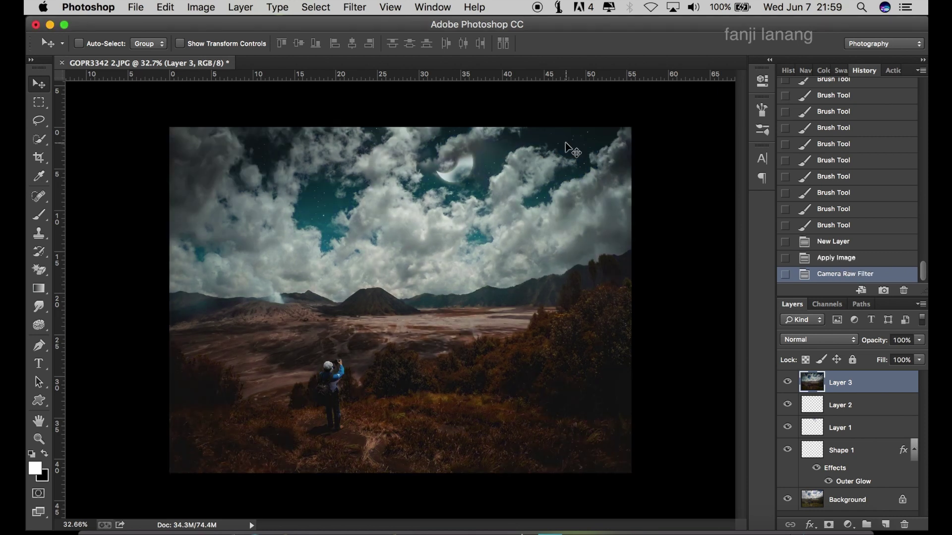
Add a Brightness/Contrast adjustment layer with Brightness 10 and Contrast about 5
key("ctrl+minus")
key("ctrl+plus")
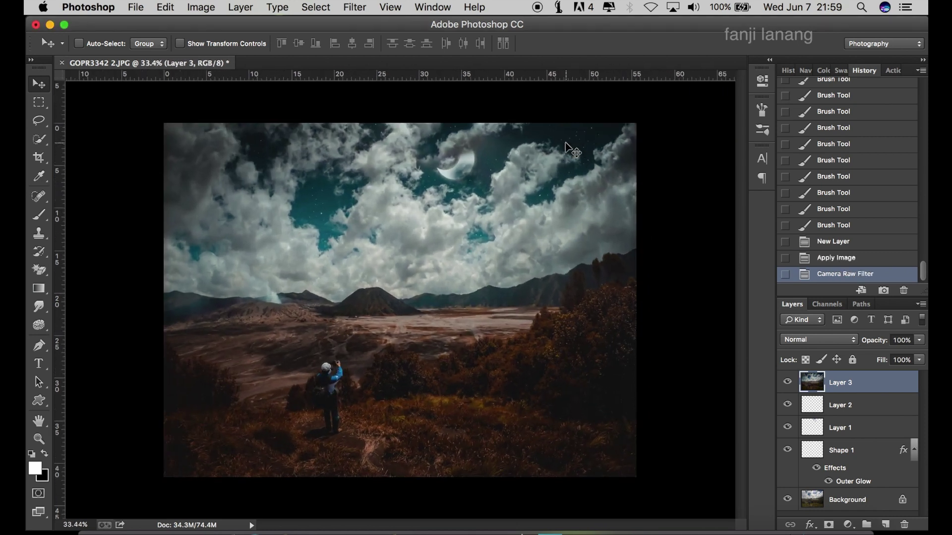
scroll(570, 149, "up", 1)
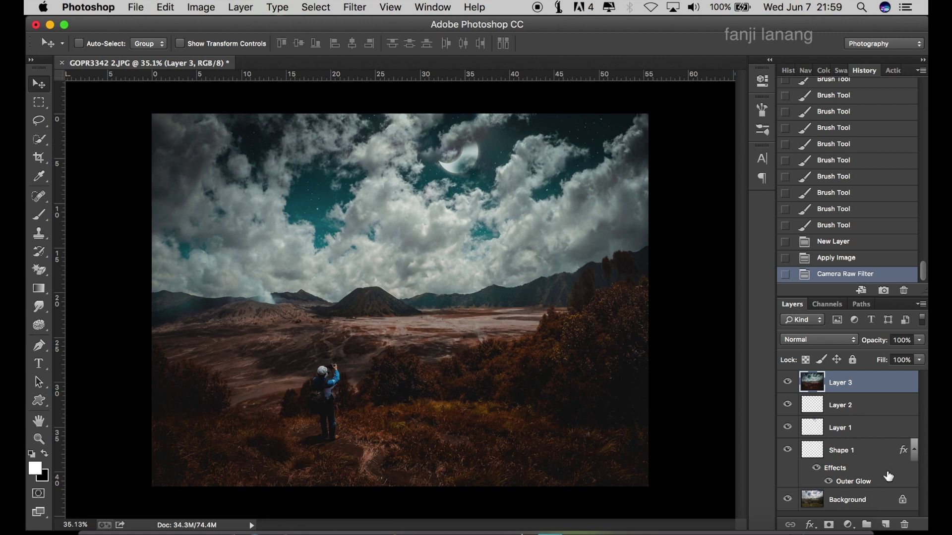
left_click(848, 525)
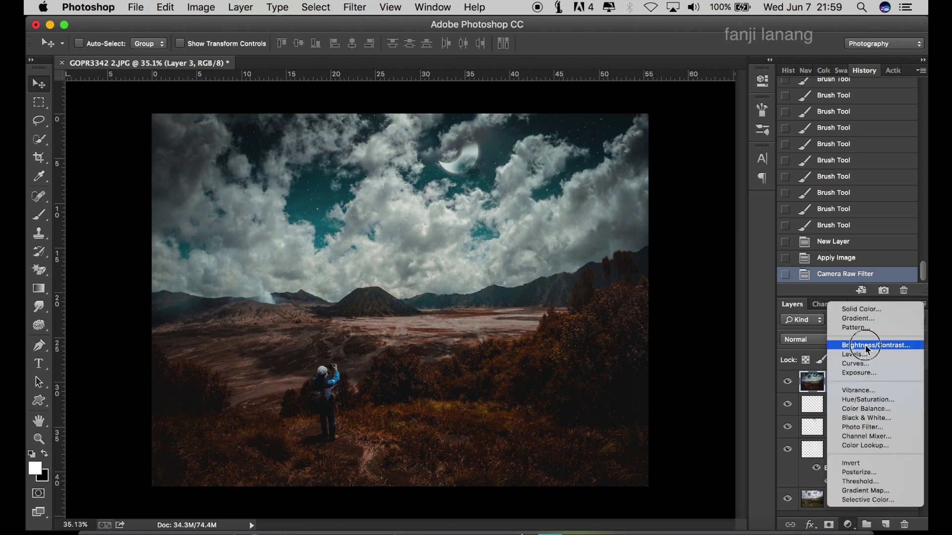
left_click(750, 268)
left_click_drag(667, 149, 668, 177)
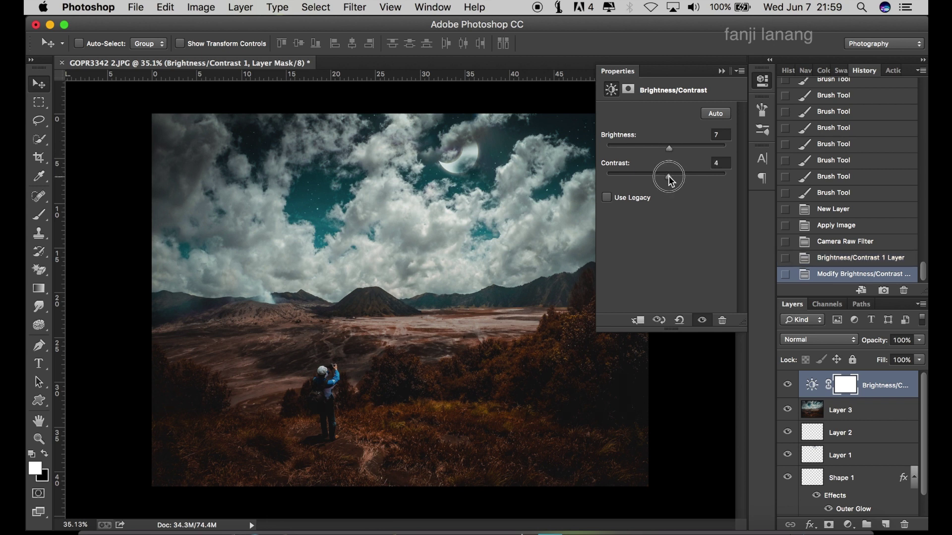
left_click(717, 134)
type("10")
left_click(699, 168)
type("5")
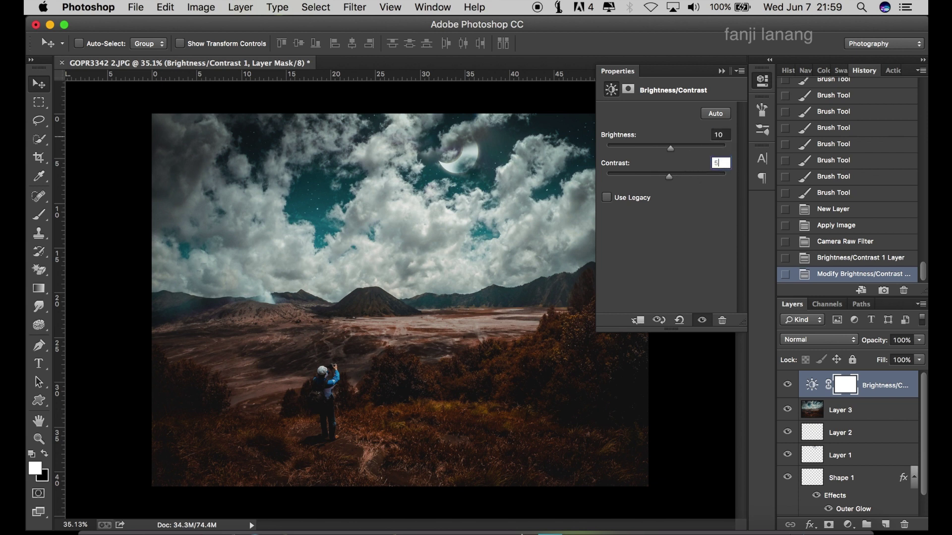
left_click(722, 71)
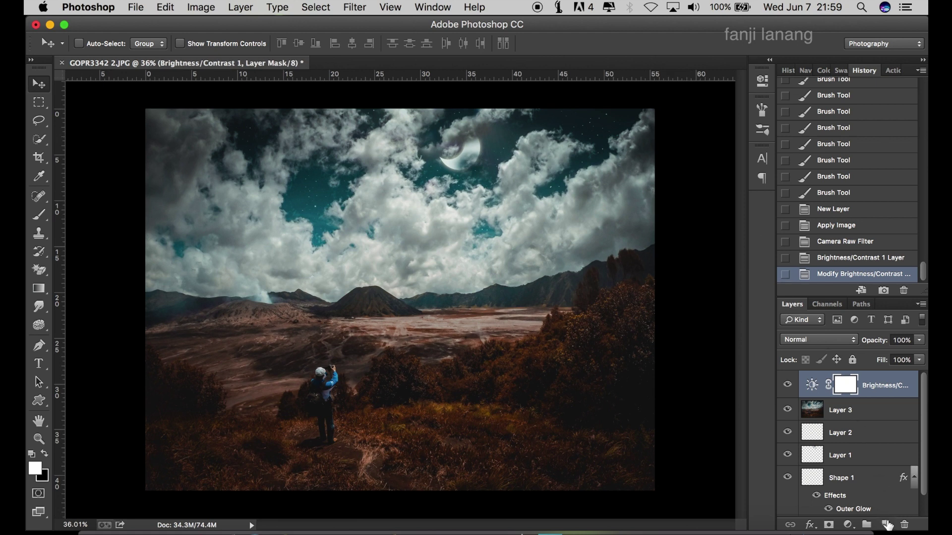
Create a new empty layer and pick the logo-shaped preset with the Brush tool
left_click(885, 525)
left_click_drag(40, 214, 79, 208)
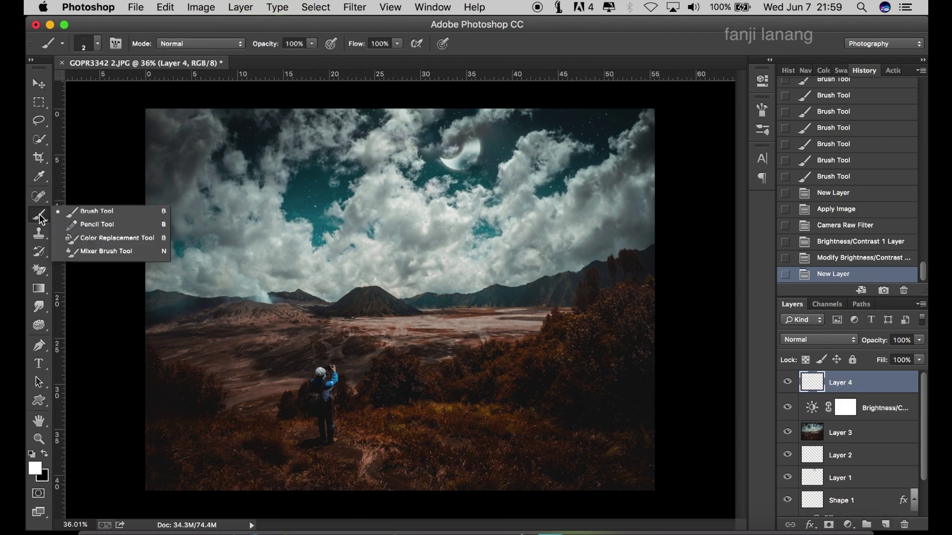
left_click(98, 43)
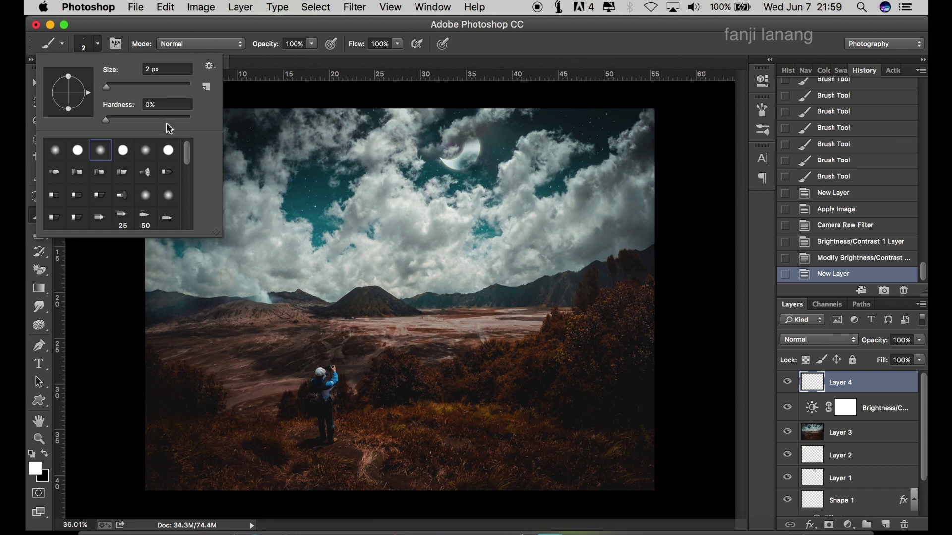
left_click_drag(188, 149, 188, 221)
left_click(100, 218)
left_click(518, 50)
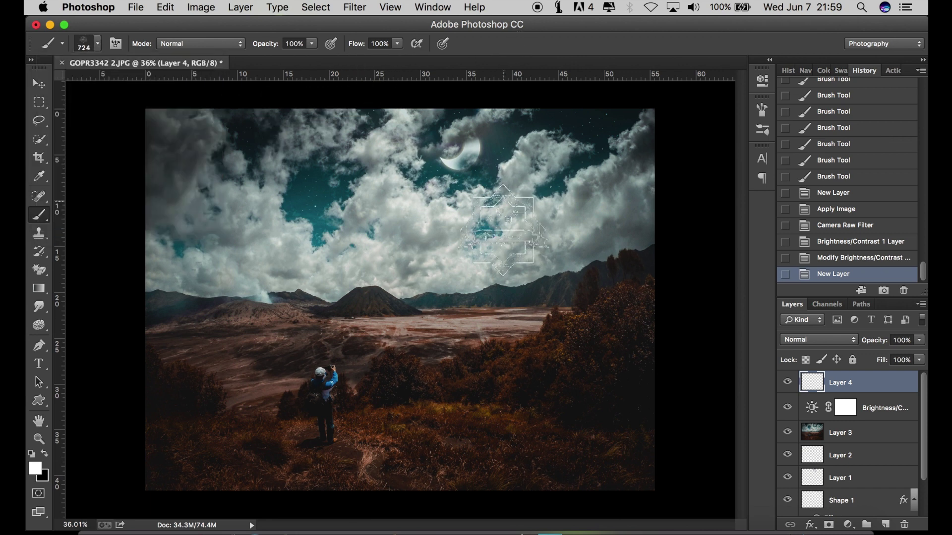
Size the logo brush to about 400 and stamp the white watermark near the bottom-right corner
key("bracketleft")
key("bracketleft")
key("bracketleft")
key("bracketleft")
key("bracketleft")
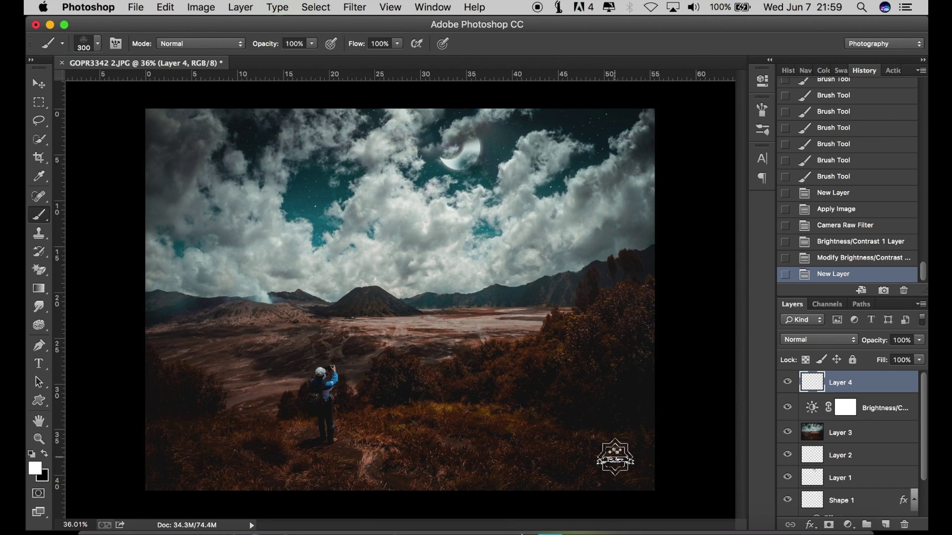
left_click(615, 457)
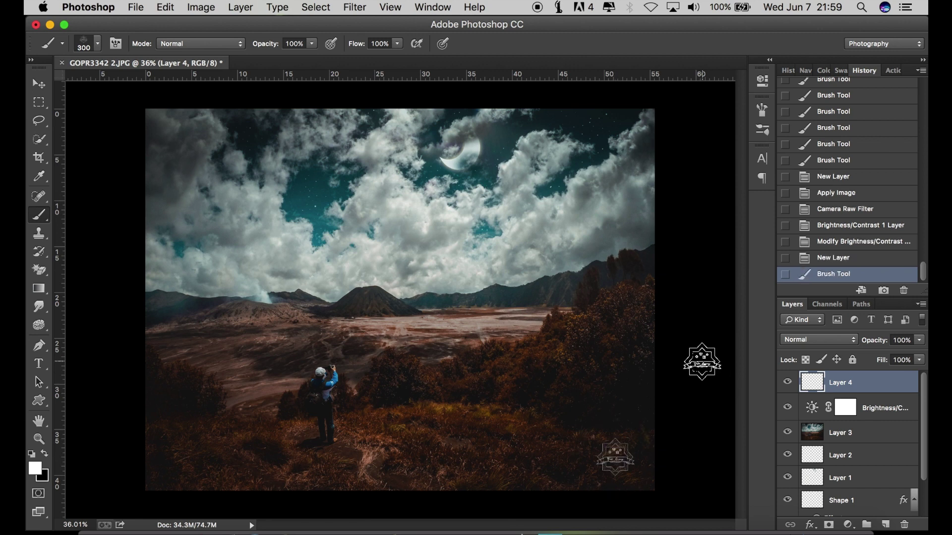
scroll(702, 362, "up", 1)
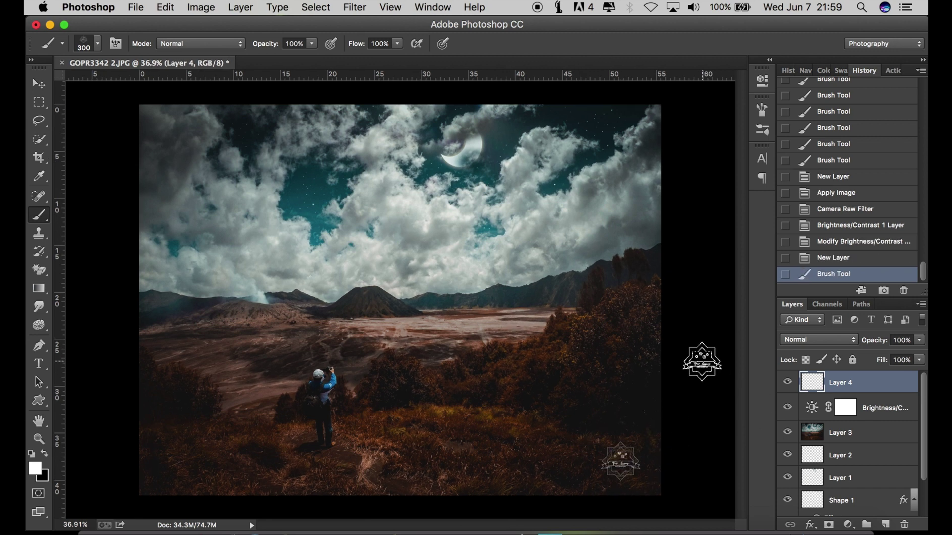
key("ctrl+z")
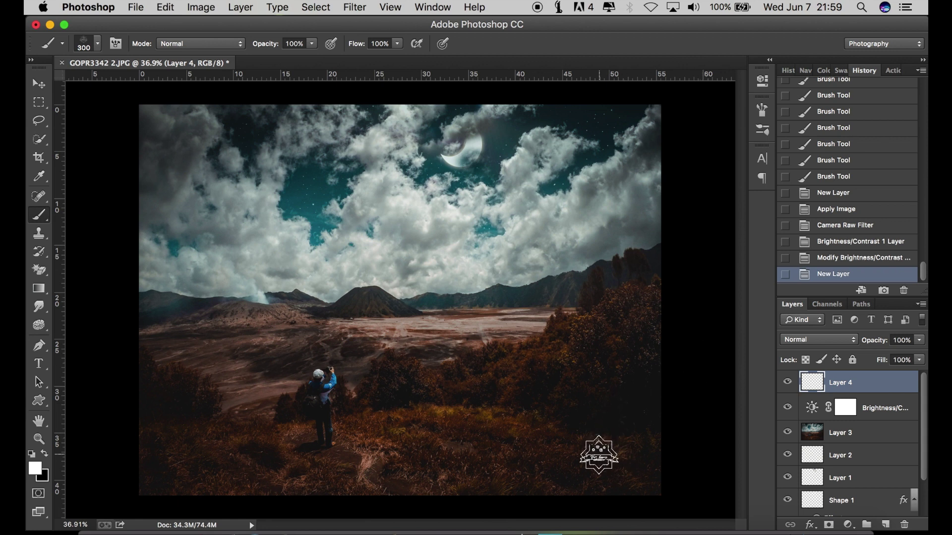
key("bracketright")
key("bracketright")
key("bracketleft")
left_click(614, 454)
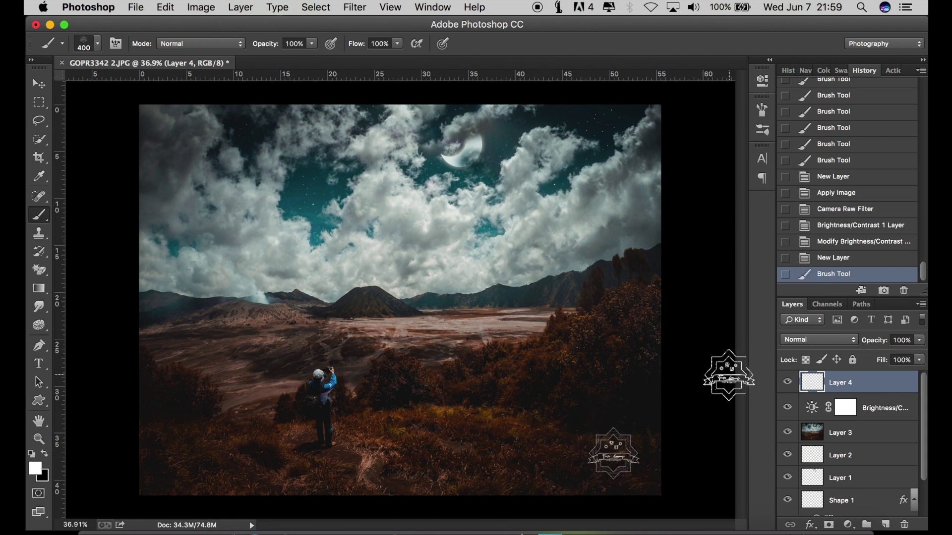
scroll(724, 307, "up", 1)
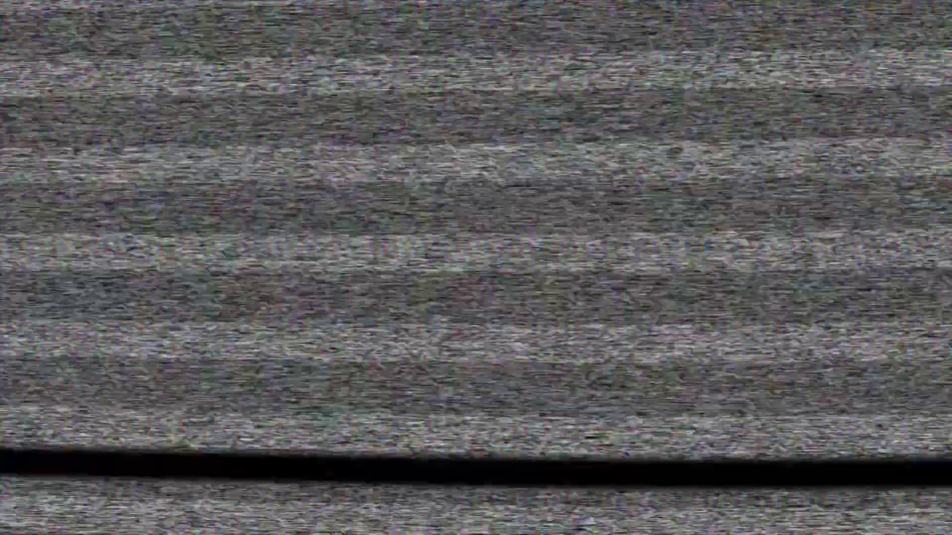